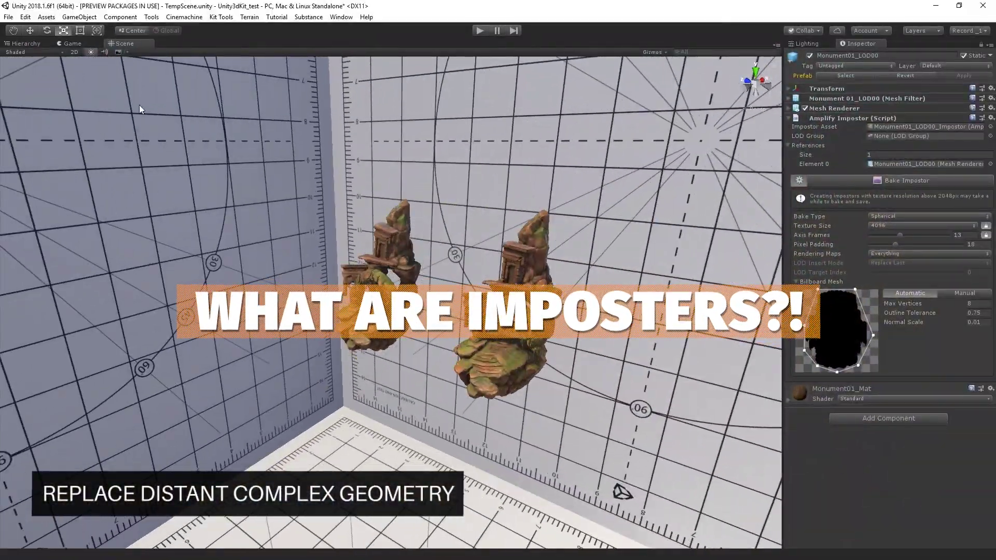
# Step: Switch the Scene view to Wireframe and orbit to look down on the scene
pyautogui.click(31, 51)
pyautogui.click(49, 79)
pyautogui.moveTo(442, 320)
pyautogui.keyDown('alt'); pyautogui.mouseDown()
pyautogui.moveTo(707, 278)
pyautogui.moveTo(433, 284)
pyautogui.mouseUp(); pyautogui.keyUp('alt')
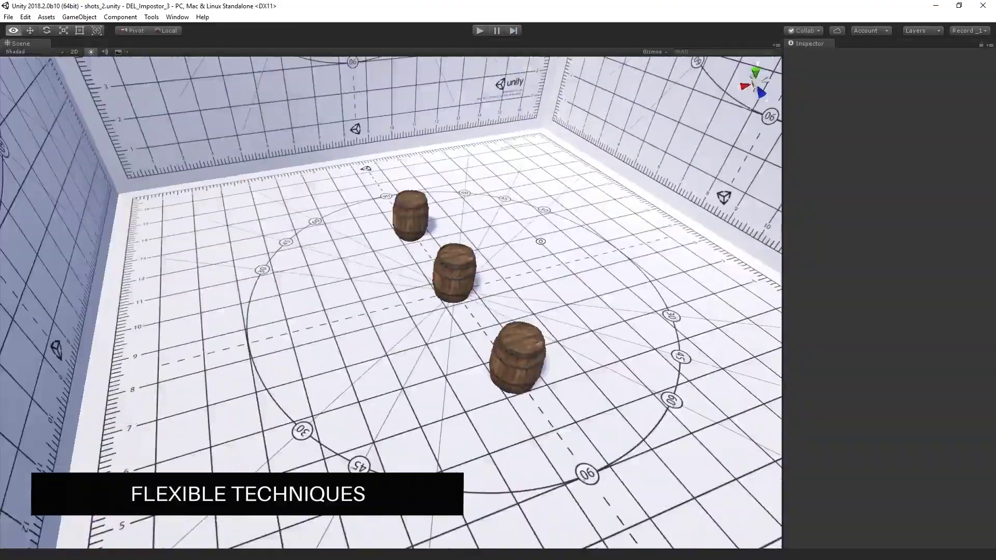
pyautogui.keyDown('alt'); pyautogui.moveTo(467, 233); pyautogui.dragTo(524, 301); pyautogui.keyUp('alt')
# Step: Rotate the left, right and middle barrels in turn
pyautogui.click(323, 264)
pyautogui.moveTo(358, 244)
pyautogui.mouseDown()
pyautogui.moveTo(364, 255)
pyautogui.moveTo(362, 245)
pyautogui.mouseUp()
pyautogui.click(492, 266)
pyautogui.moveTo(504, 299); pyautogui.dragTo(472, 226)
pyautogui.click(406, 263)
pyautogui.moveTo(405, 263); pyautogui.dragTo(422, 244)
pyautogui.keyDown('alt'); pyautogui.moveTo(332, 187); pyautogui.dragTo(315, 168, button='right'); pyautogui.keyUp('alt')
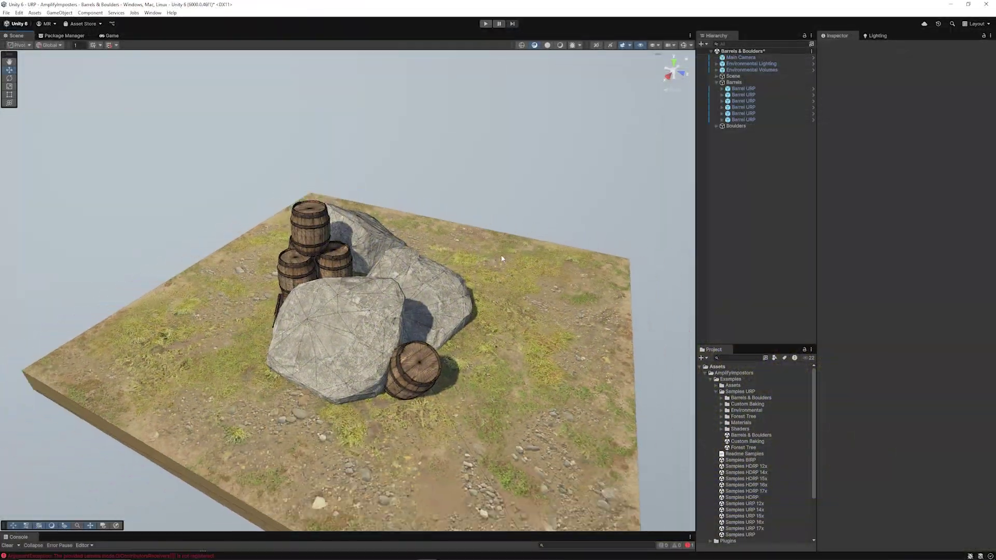
# Step: Zoom and orbit around the terrain, then return the Scene view to Shaded
pyautogui.scroll(-8, 501, 258)
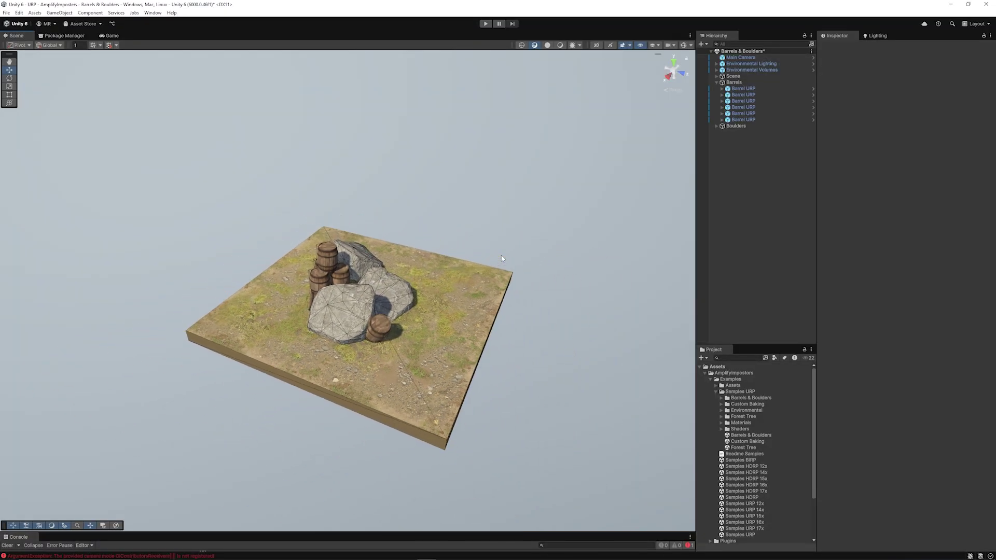
pyautogui.scroll(-8, 501, 258)
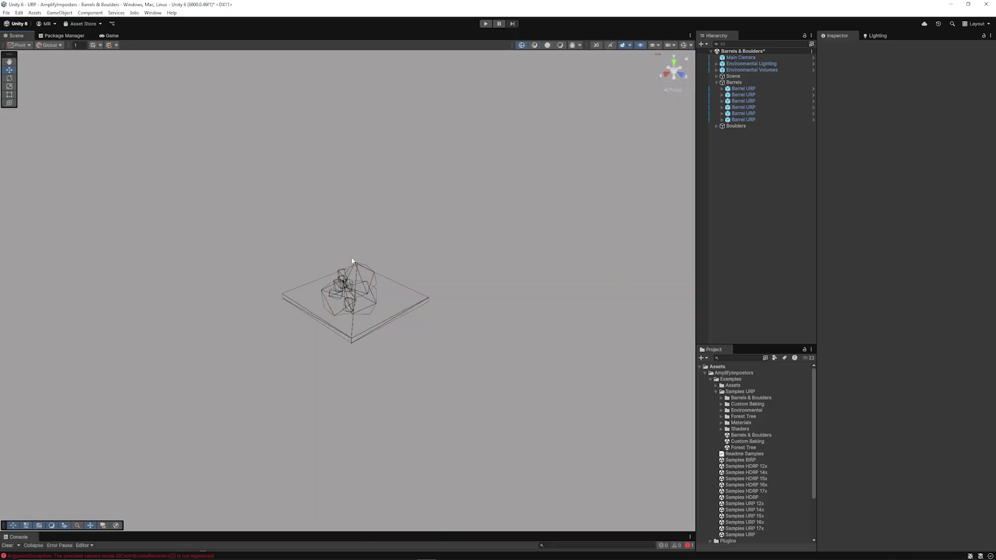
pyautogui.keyDown('alt'); pyautogui.moveTo(351, 261); pyautogui.dragTo(391, 315); pyautogui.keyUp('alt')
pyautogui.scroll(5, 391, 323)
pyautogui.scroll(5, 392, 323)
pyautogui.click(534, 45)
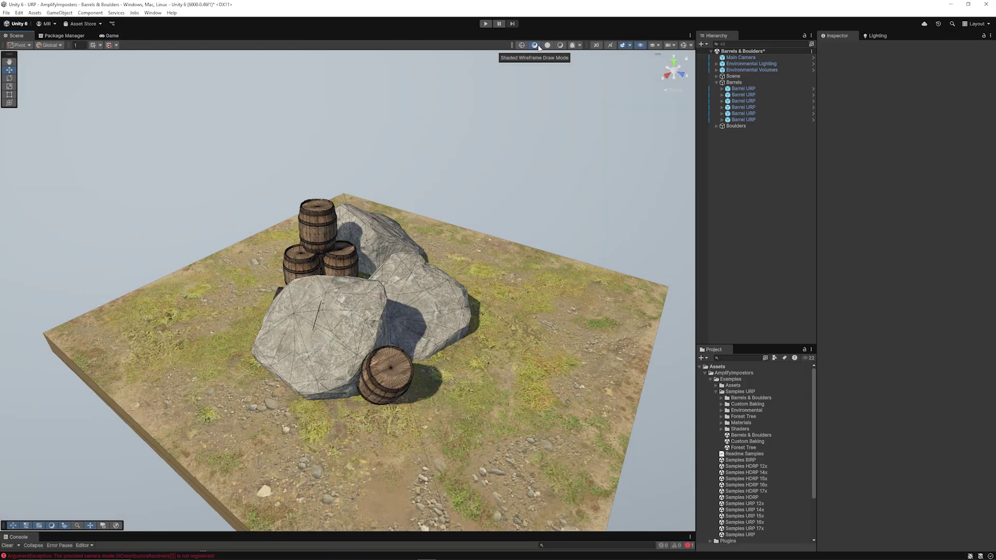
pyautogui.scroll(-2, 459, 249)
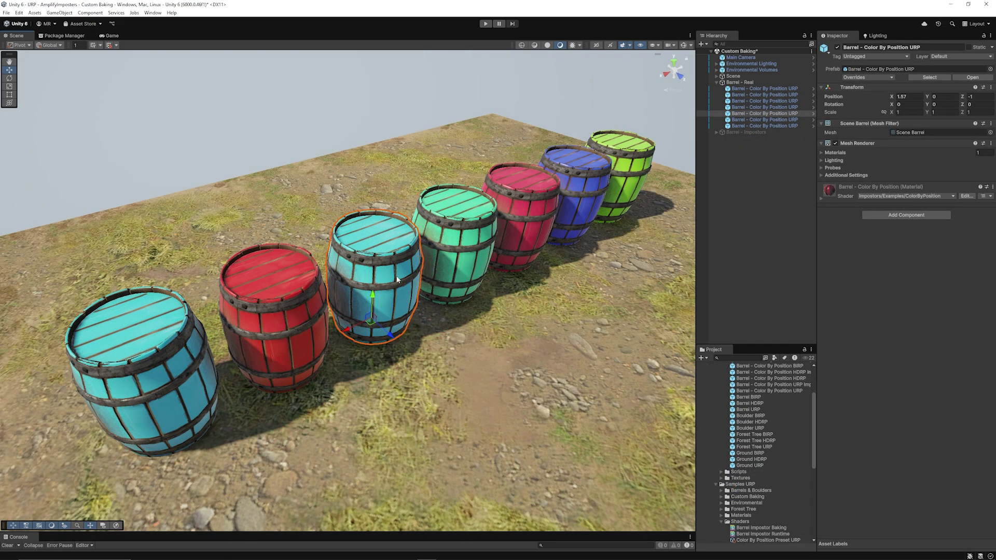
# Step: Add Amplify Impostor to the barrel and save 'Barrel - Color By Position URP_Impostor' in Prefabs
pyautogui.click(908, 214)
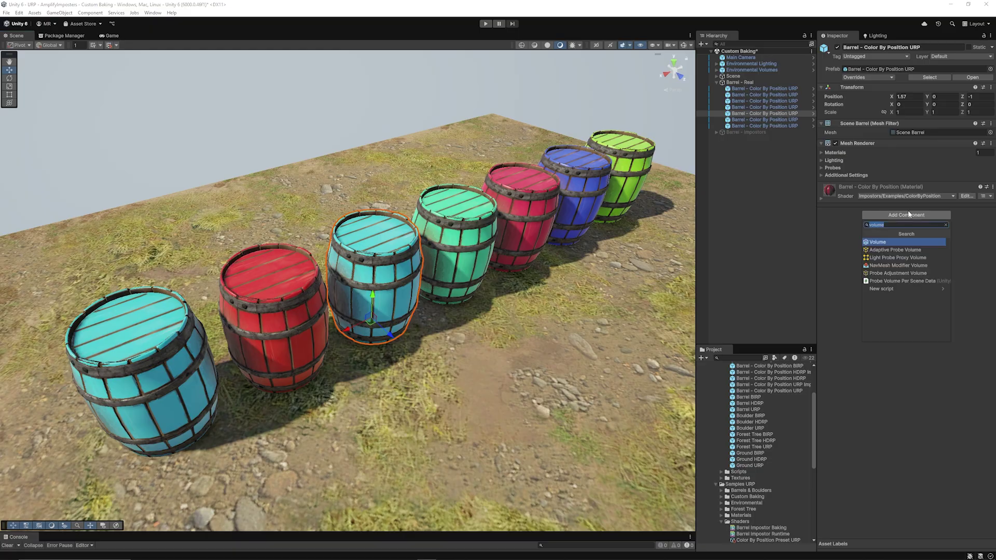
pyautogui.write('impost')
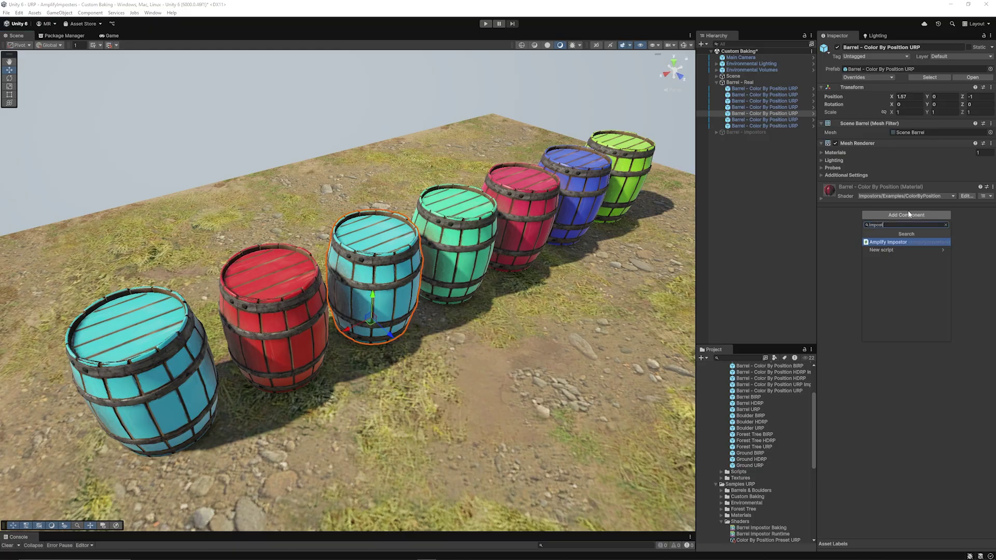
pyautogui.click(889, 242)
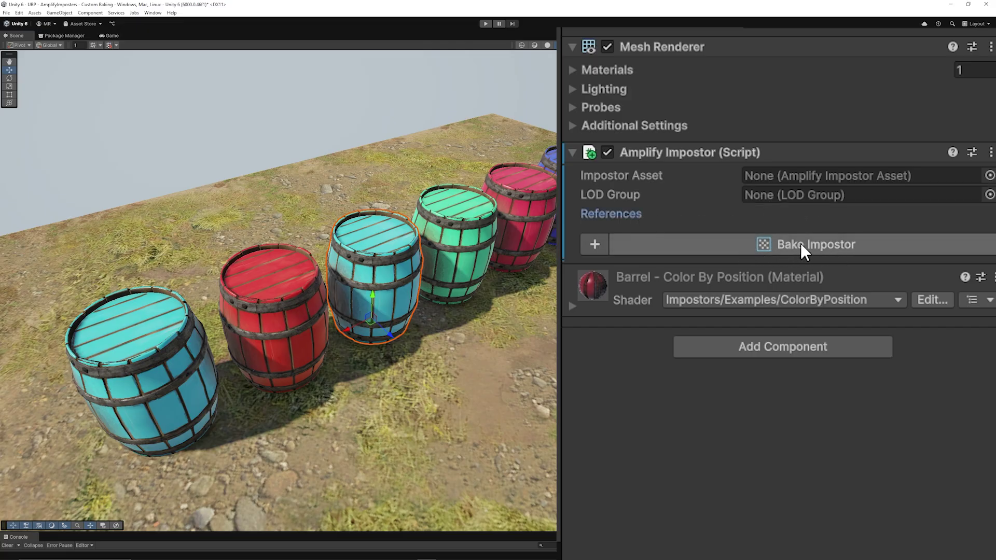
pyautogui.click(594, 244)
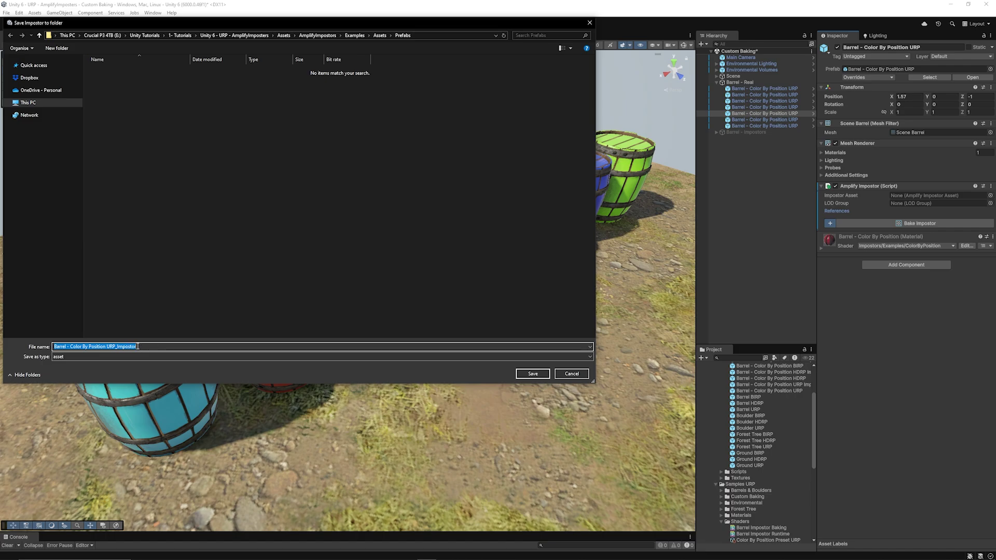
pyautogui.click(534, 375)
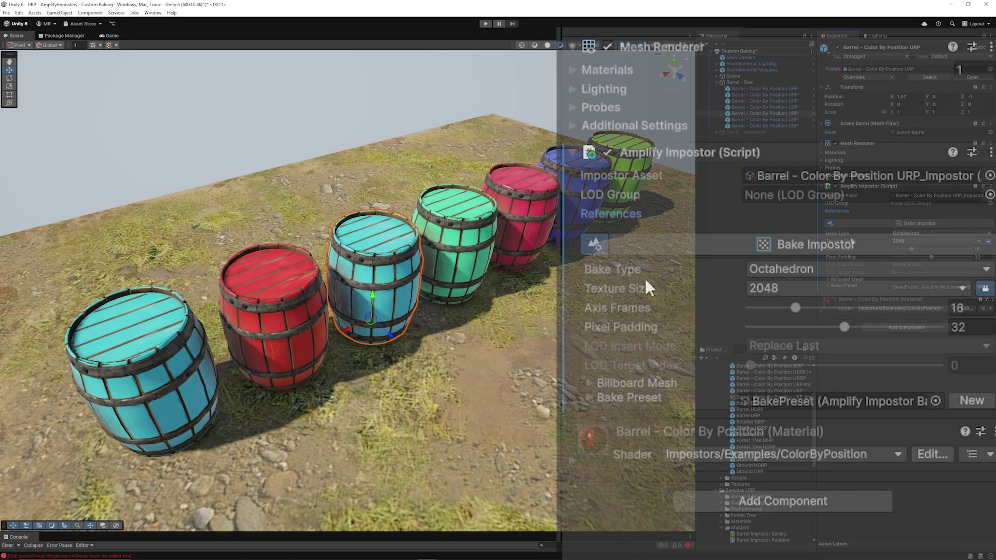
# Step: Try the Spherical and Octahedron bake types, keep Spherical, and expand the Billboard Mesh settings
pyautogui.click(776, 271)
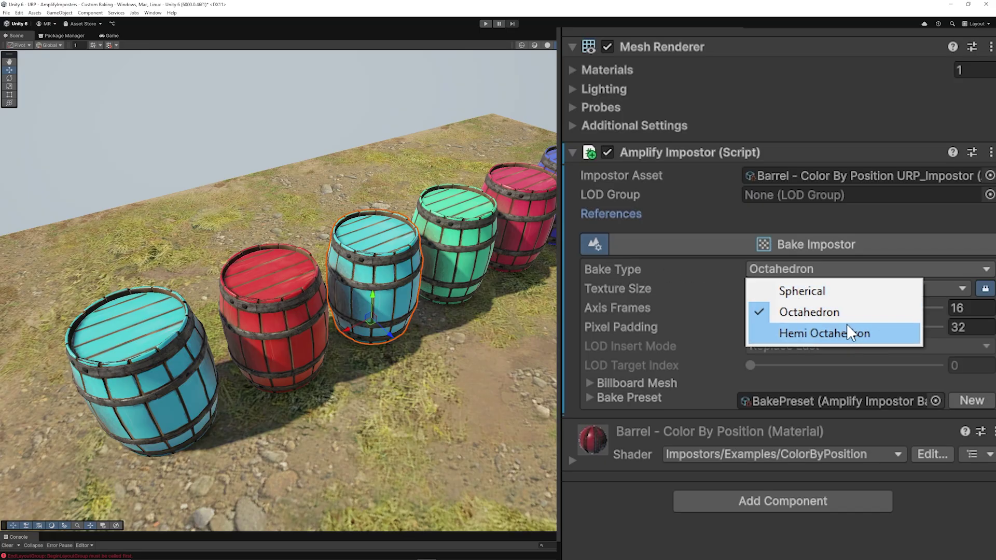
pyautogui.click(818, 290)
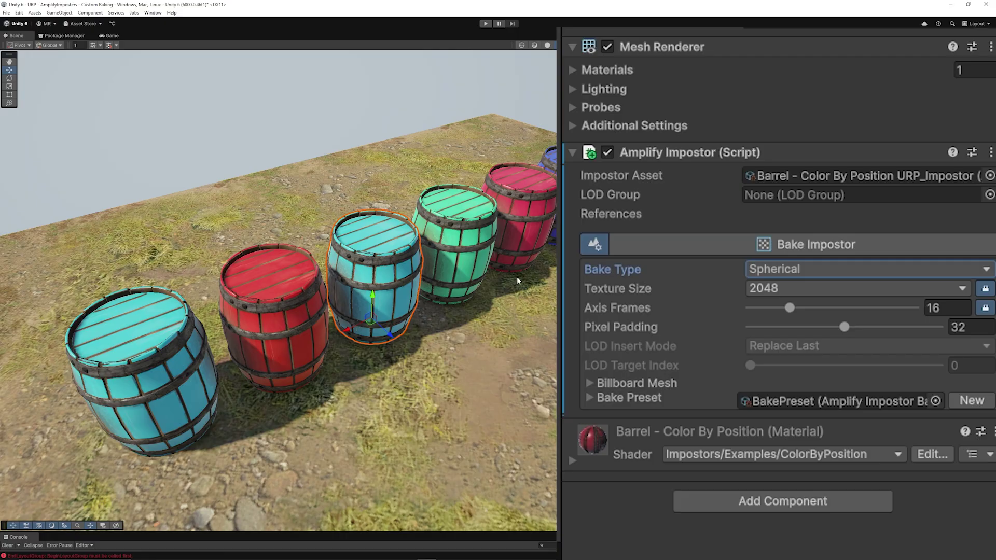
pyautogui.click(826, 275)
pyautogui.click(808, 312)
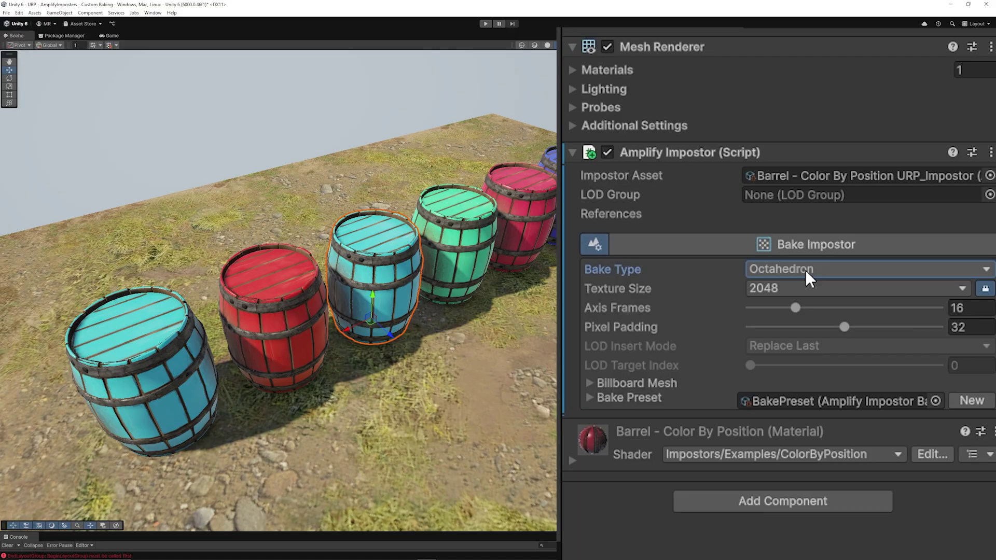
pyautogui.click(805, 270)
pyautogui.click(816, 289)
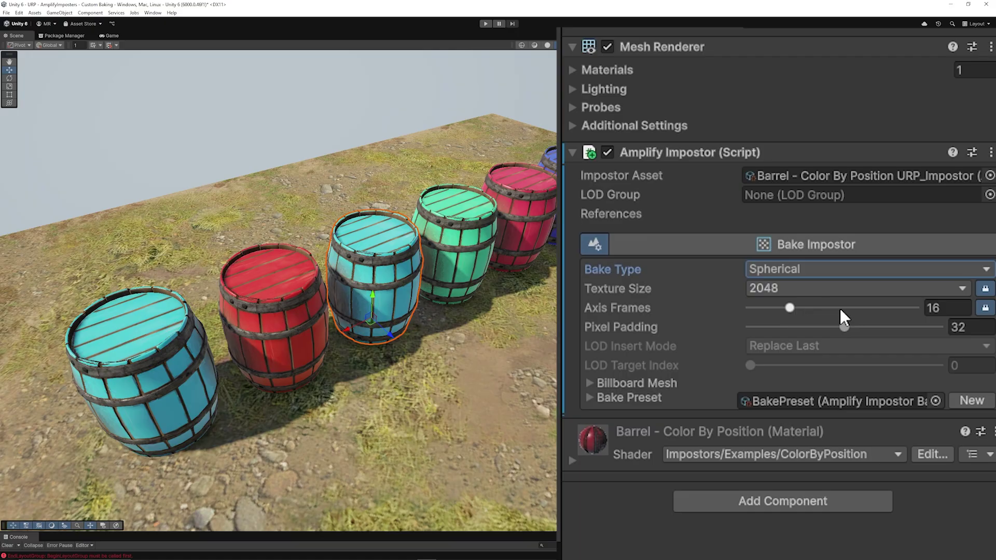
pyautogui.moveTo(697, 342)
pyautogui.click(666, 386)
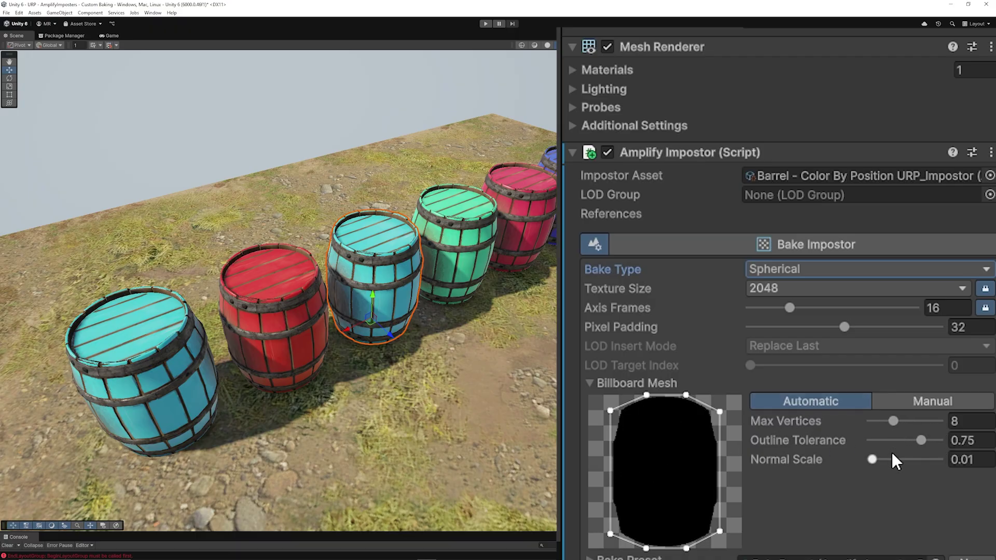
pyautogui.click(936, 396)
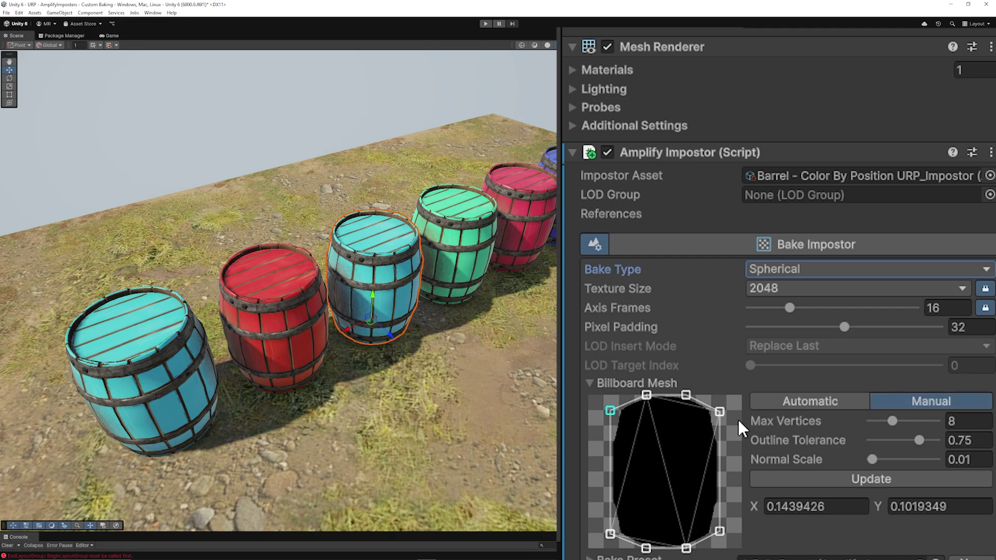
pyautogui.click(719, 411)
pyautogui.moveTo(721, 410)
pyautogui.mouseDown()
pyautogui.moveTo(729, 419)
pyautogui.moveTo(722, 407)
pyautogui.mouseUp()
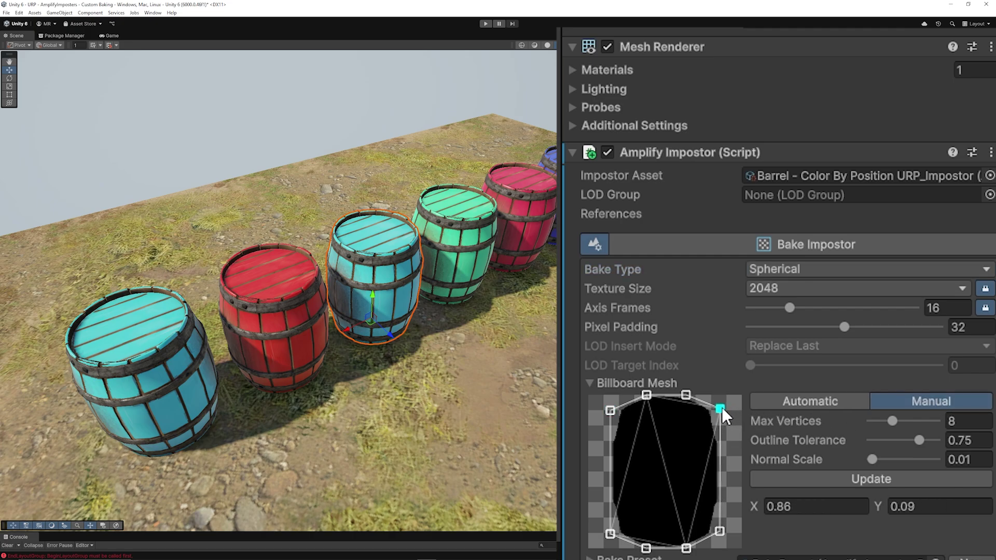
pyautogui.click(835, 400)
pyautogui.moveTo(891, 420)
pyautogui.mouseDown()
pyautogui.moveTo(918, 427)
pyautogui.moveTo(900, 421)
pyautogui.mouseUp()
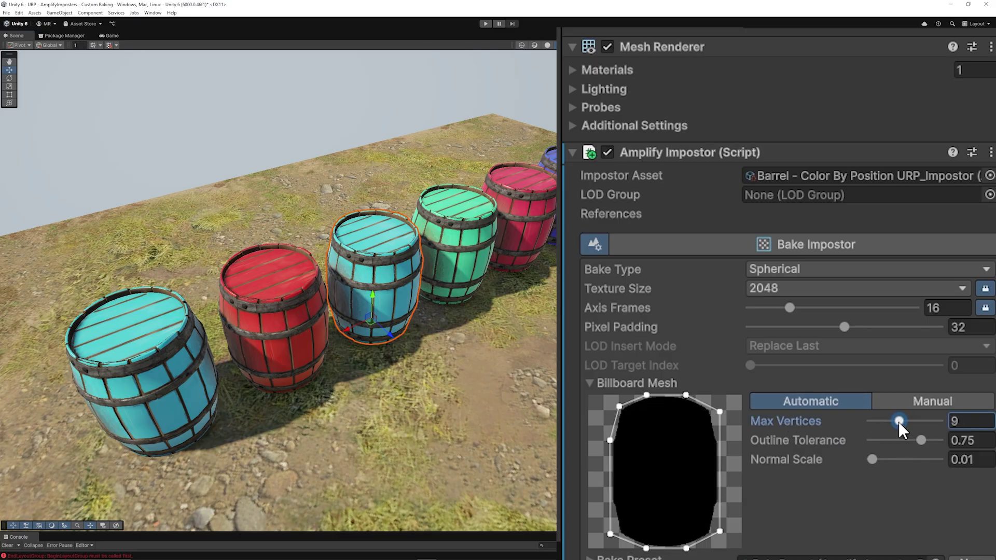
pyautogui.moveTo(899, 421); pyautogui.dragTo(890, 422)
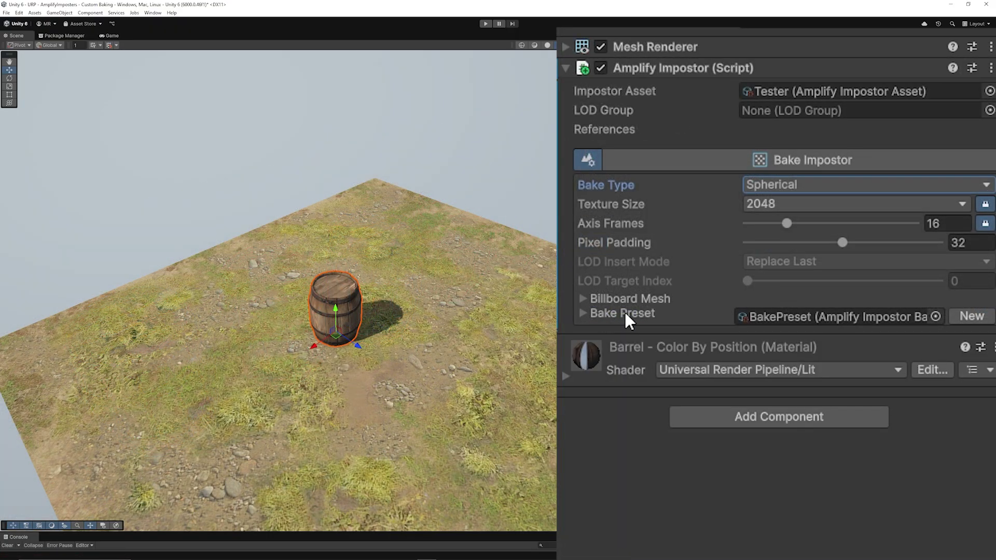
pyautogui.click(630, 313)
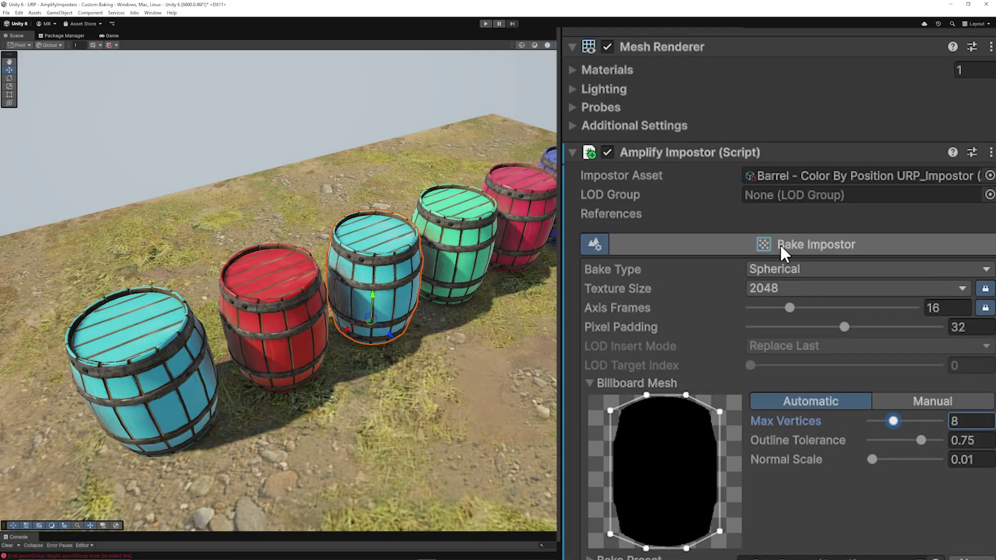
# Step: Bake the barrel impostor and move the new Impostor object along Z in front of the row
pyautogui.click(780, 245)
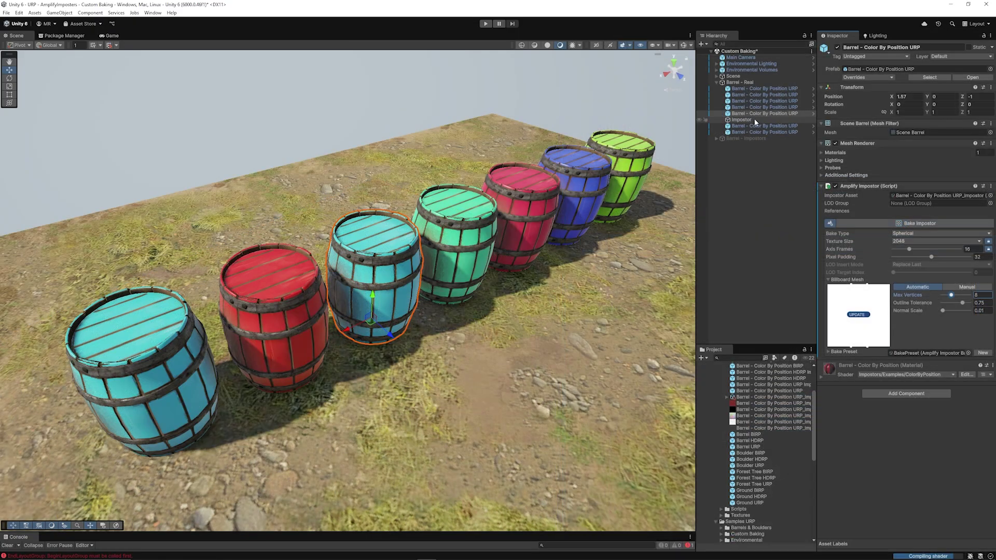
pyautogui.click(746, 119)
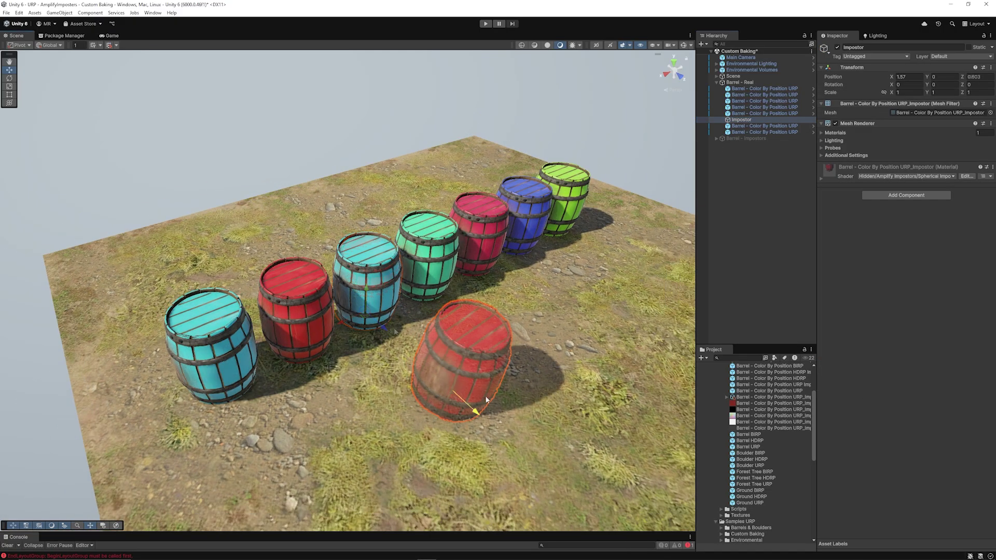
pyautogui.moveTo(486, 399); pyautogui.dragTo(557, 300)
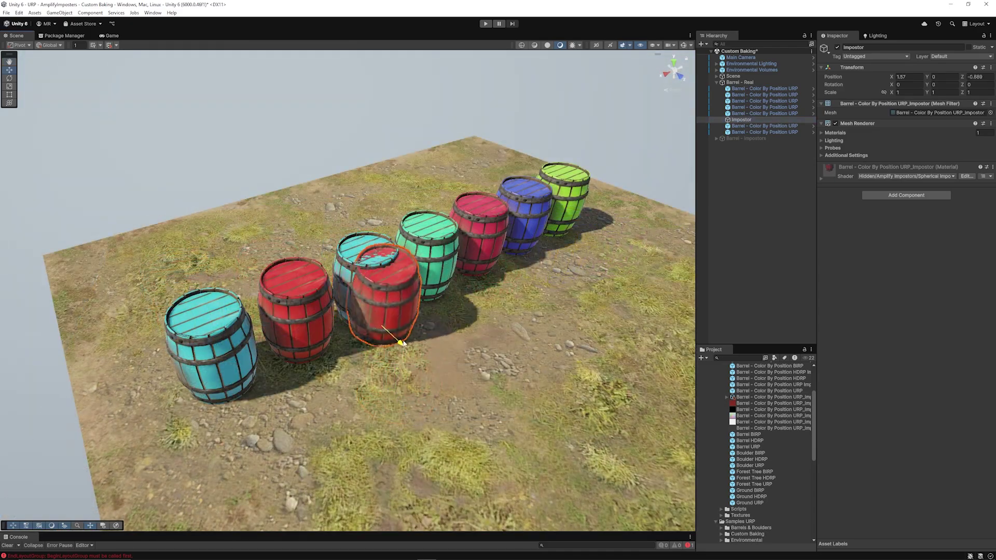
pyautogui.moveTo(408, 321); pyautogui.dragTo(459, 378)
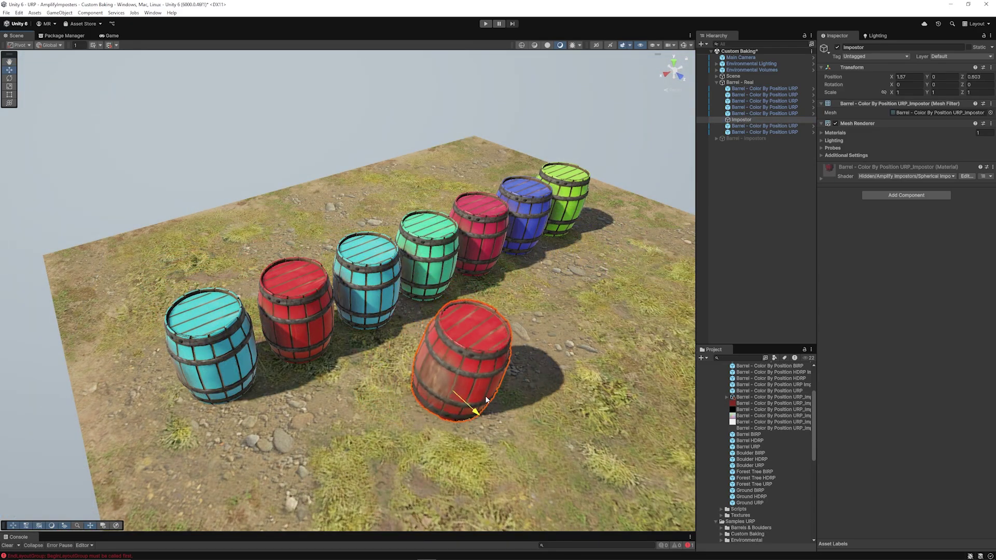
pyautogui.moveTo(487, 400); pyautogui.dragTo(476, 393)
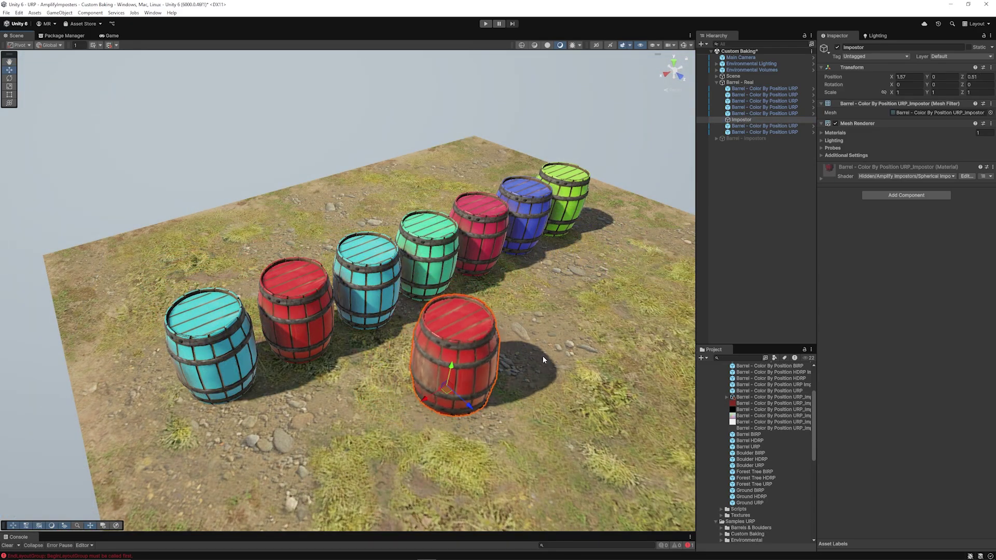
pyautogui.keyDown('alt'); pyautogui.moveTo(543, 355); pyautogui.dragTo(434, 326); pyautogui.keyUp('alt')
pyautogui.scroll(-5, 521, 325)
pyautogui.scroll(4, 522, 325)
pyautogui.scroll(-5, 435, 327)
pyautogui.scroll(3, 472, 322)
pyautogui.scroll(2, 472, 327)
pyautogui.keyDown('alt'); pyautogui.moveTo(472, 326); pyautogui.dragTo(376, 320); pyautogui.keyUp('alt')
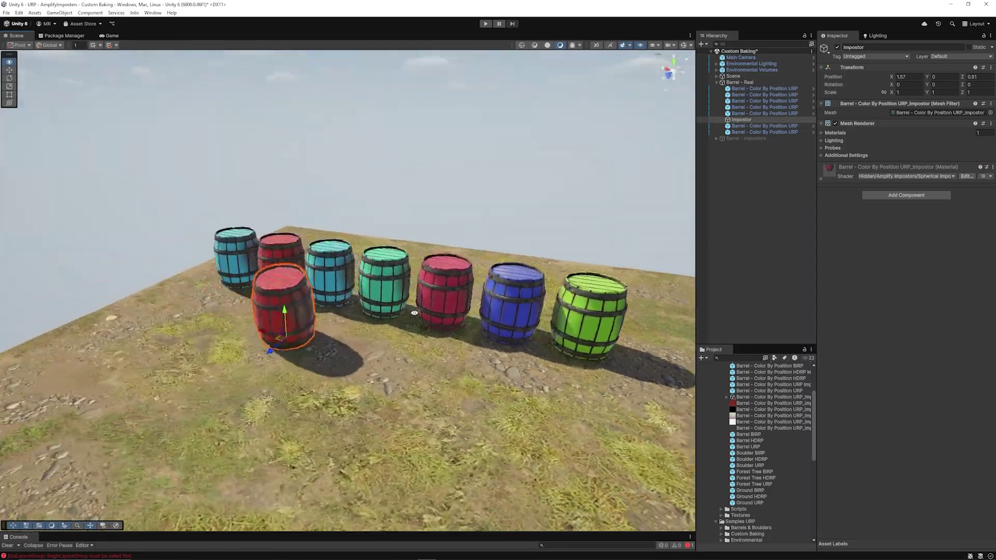
pyautogui.scroll(-3, 414, 313)
pyautogui.scroll(-1, 437, 322)
pyautogui.scroll(-3, 436, 319)
pyautogui.click(439, 324)
pyautogui.scroll(-2, 493, 324)
pyautogui.scroll(10, 328, 306)
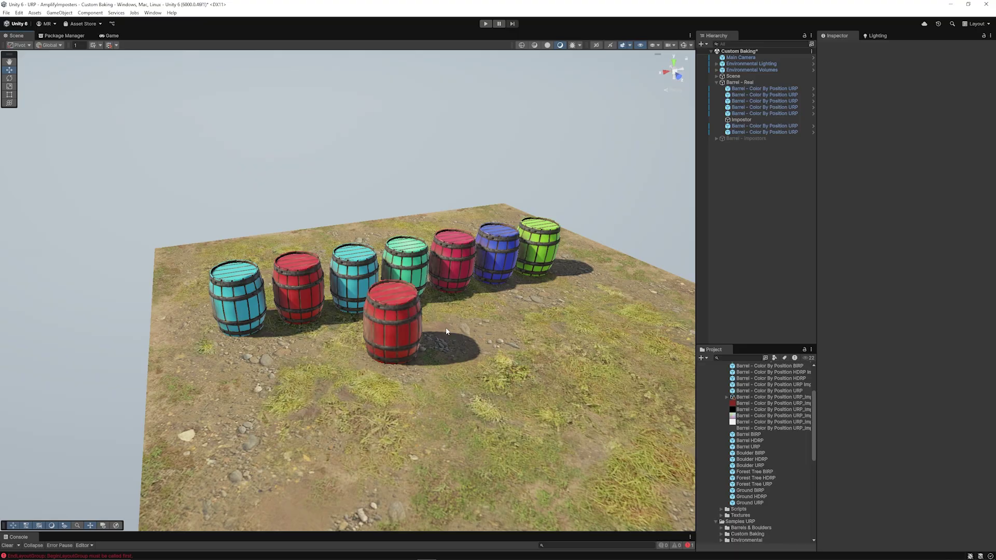
pyautogui.scroll(3, 447, 331)
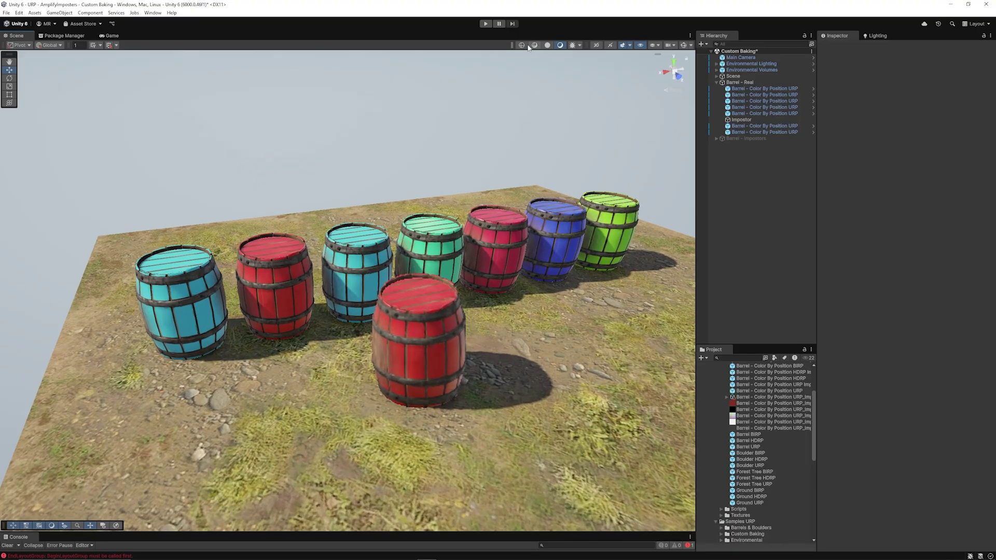
pyautogui.click(521, 46)
pyautogui.keyDown('alt'); pyautogui.moveTo(525, 95); pyautogui.dragTo(550, 297); pyautogui.keyUp('alt')
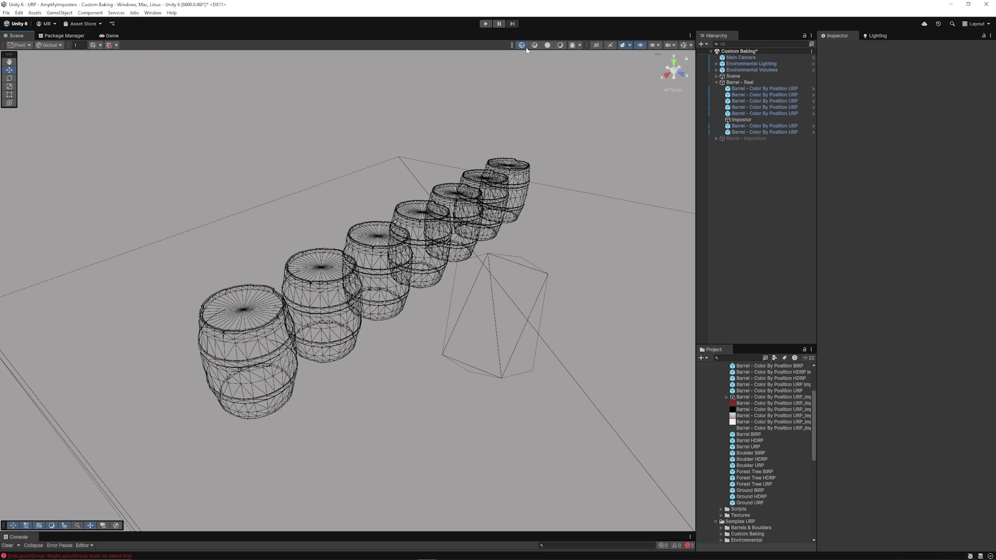
# Step: Select the teal barrel, set its Bake Type to Octahedron, and rebake the impostor
pyautogui.click(560, 45)
pyautogui.keyDown('alt'); pyautogui.moveTo(395, 218); pyautogui.dragTo(370, 285); pyautogui.keyUp('alt')
pyautogui.click(370, 285)
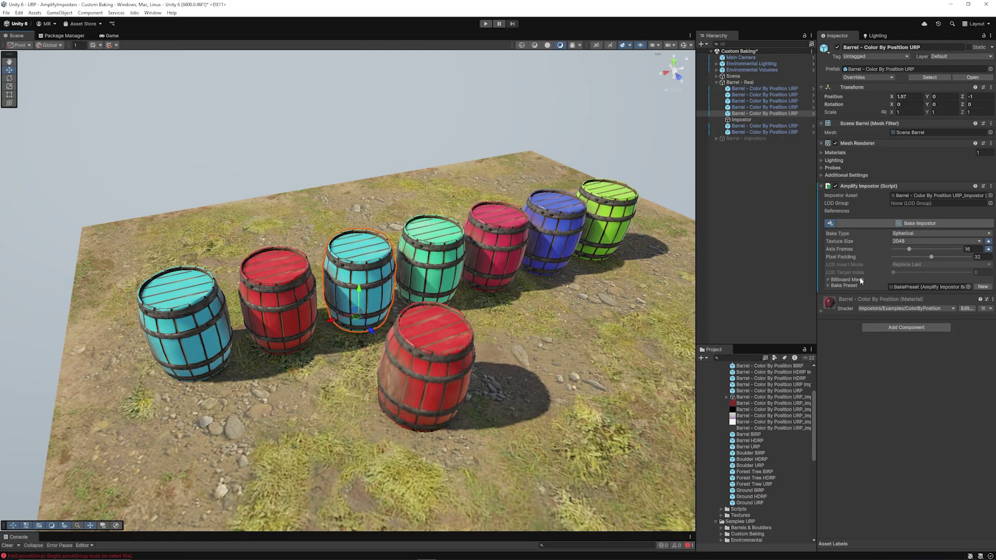
pyautogui.click(912, 233)
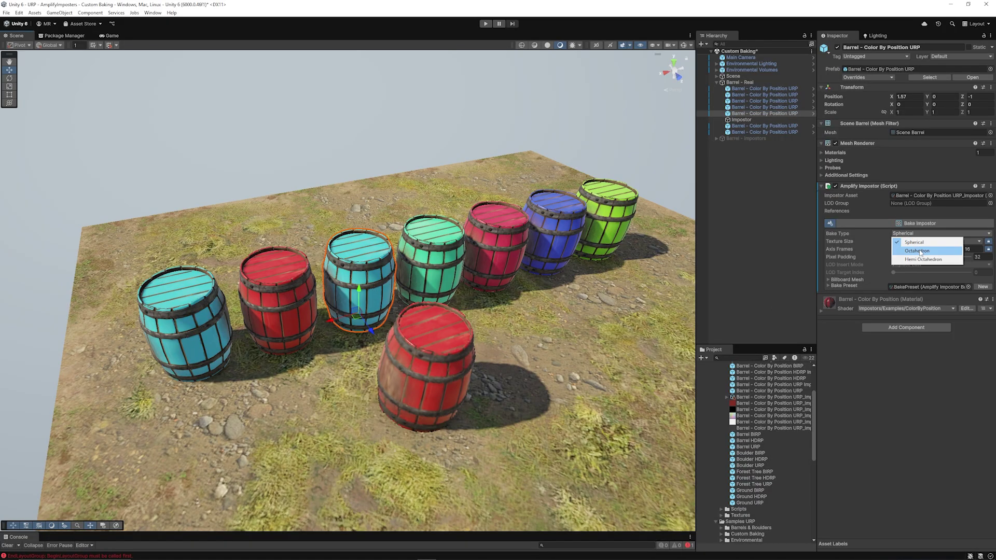
pyautogui.click(927, 252)
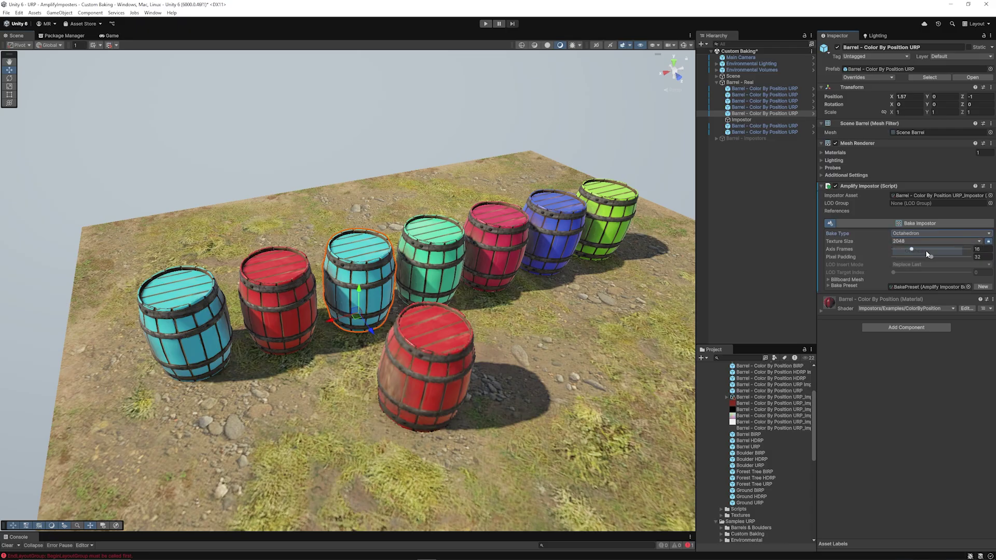
pyautogui.click(912, 223)
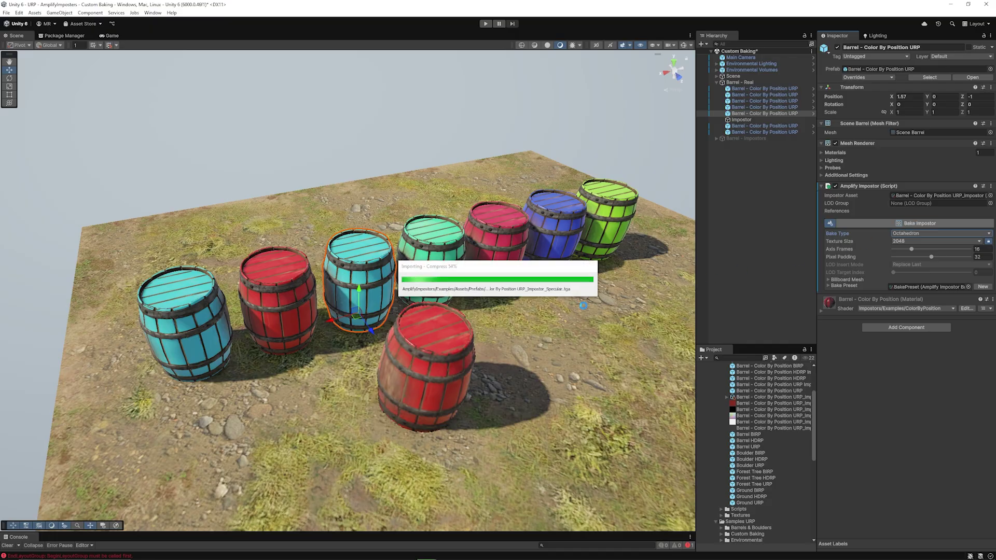
pyautogui.moveTo(583, 306); pyautogui.dragTo(490, 335, button='right')
pyautogui.scroll(3, 487, 335)
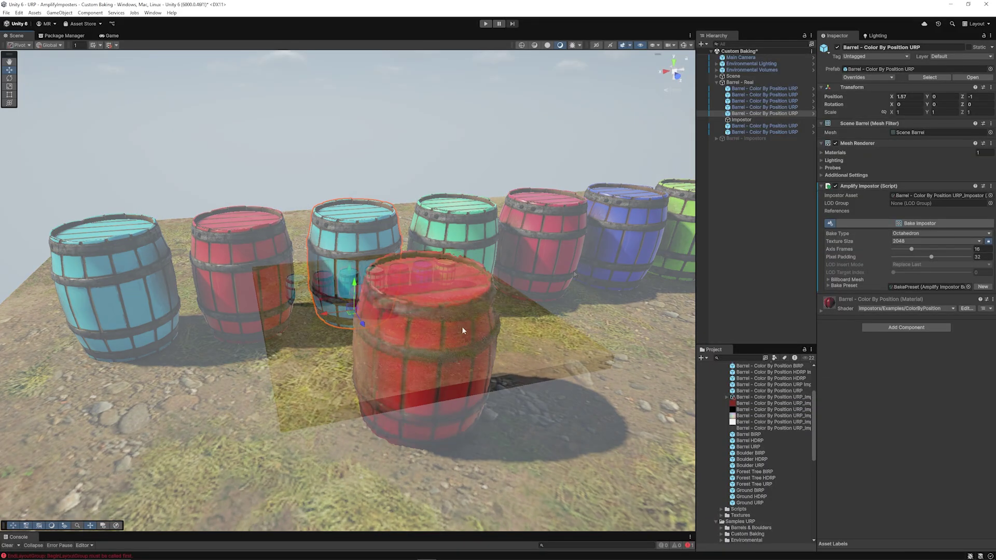
# Step: Deselect the barrel and orbit to a top-down view with the barrel row facing the camera
pyautogui.scroll(-10, 461, 325)
pyautogui.click(492, 282)
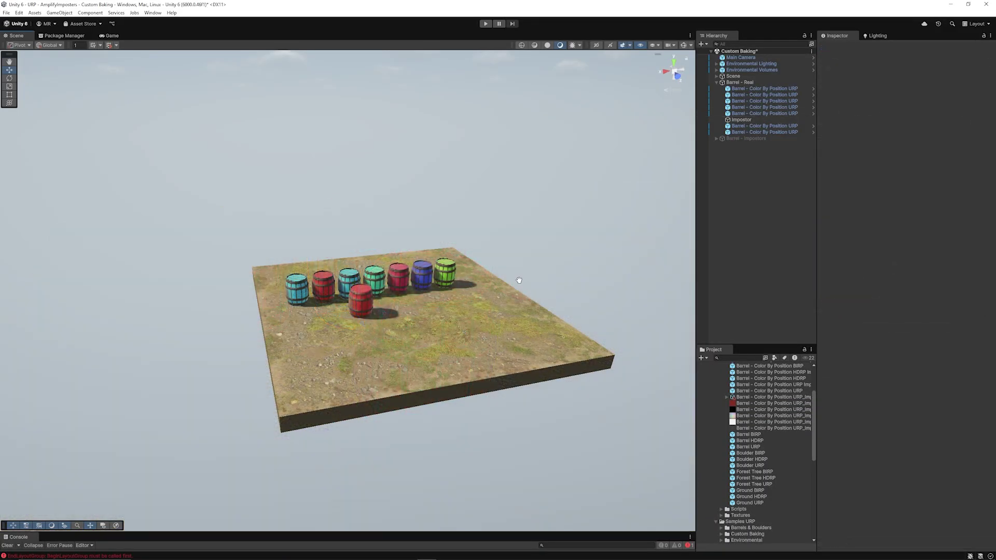
pyautogui.keyDown('alt'); pyautogui.moveTo(493, 283); pyautogui.dragTo(414, 318); pyautogui.keyUp('alt')
pyautogui.scroll(-3, 450, 319)
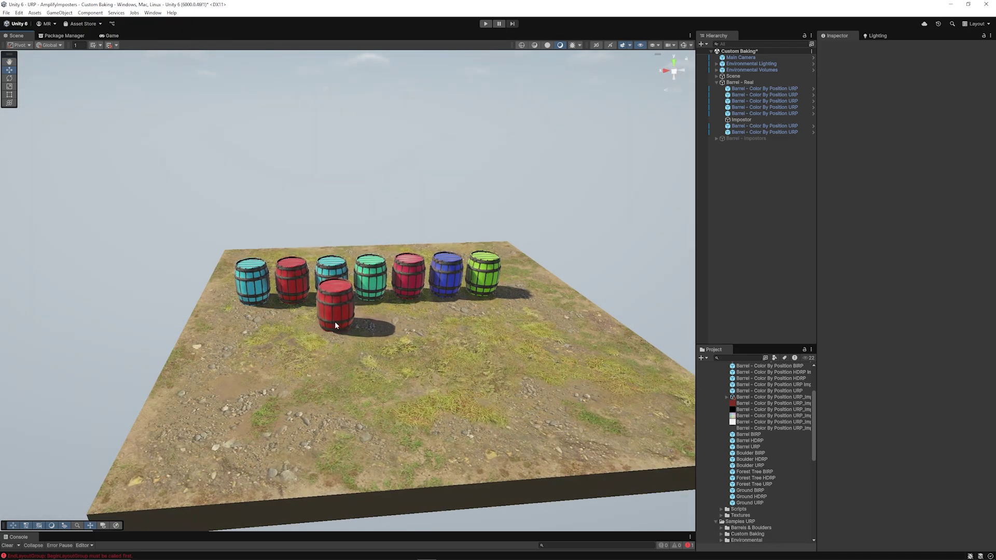
pyautogui.keyDown('alt'); pyautogui.moveTo(334, 321); pyautogui.dragTo(346, 323); pyautogui.keyUp('alt')
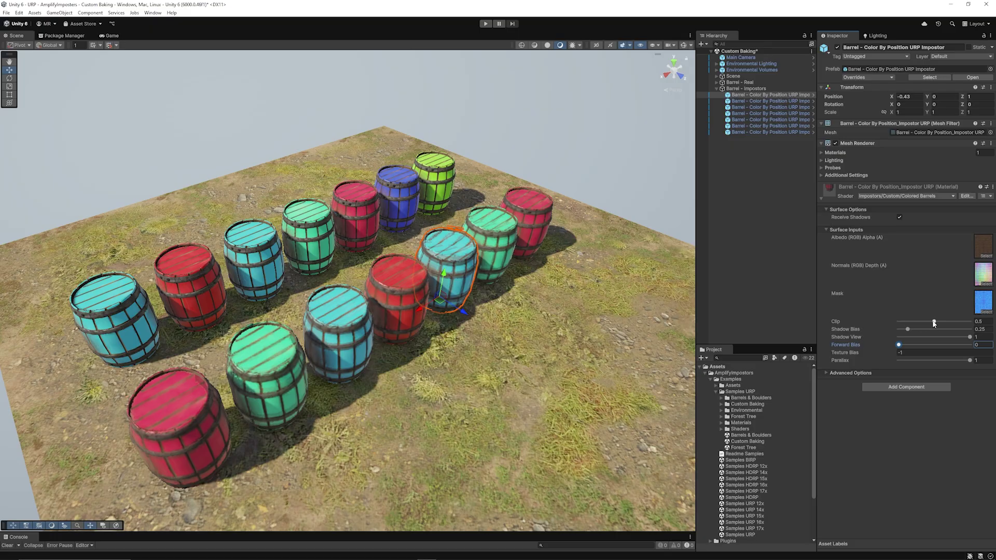
# Step: Raise the impostor material's Clip from 0.5 to 1 and Shadow Bias to 0.28
pyautogui.moveTo(934, 322)
pyautogui.mouseDown()
pyautogui.moveTo(983, 326)
pyautogui.moveTo(926, 326)
pyautogui.mouseUp()
pyautogui.moveTo(907, 330); pyautogui.dragTo(910, 332)
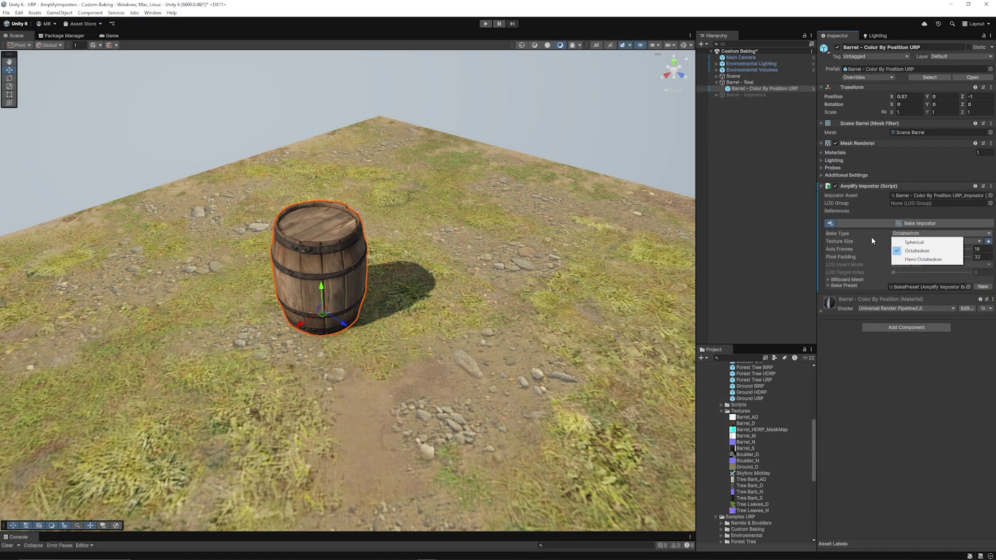
# Step: Set the wooden barrel's Bake Type to Hemi Octahedron and bake its impostor
pyautogui.click(923, 259)
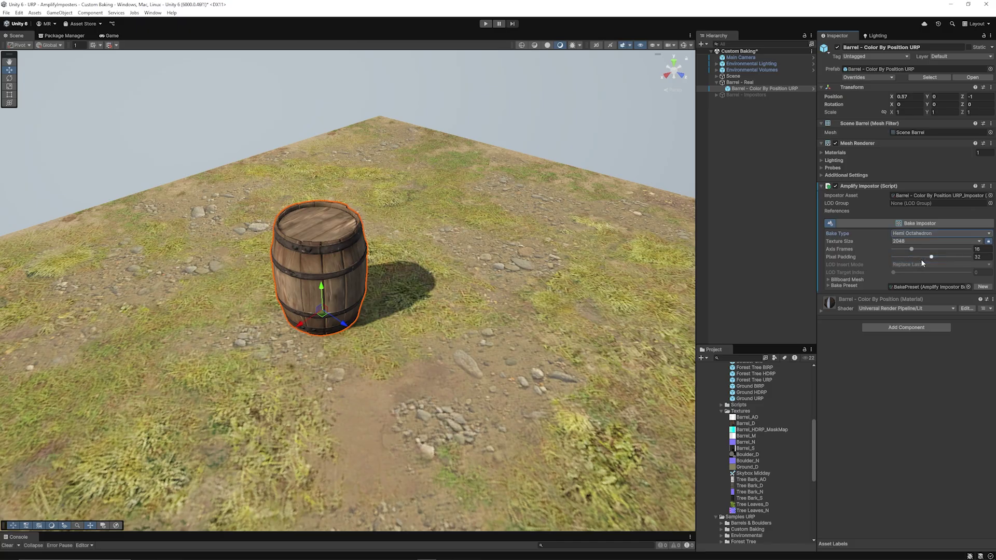
pyautogui.click(922, 233)
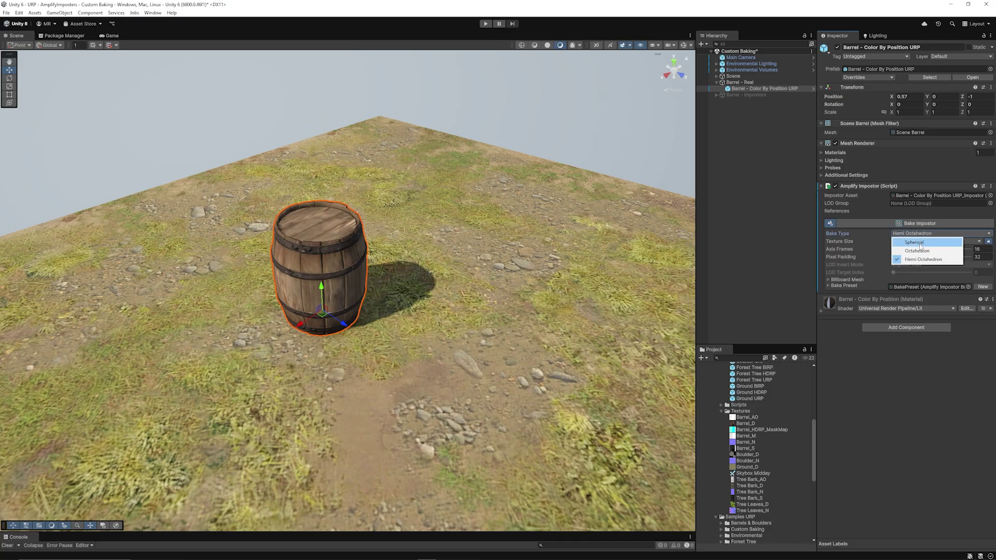
pyautogui.click(931, 365)
pyautogui.click(919, 223)
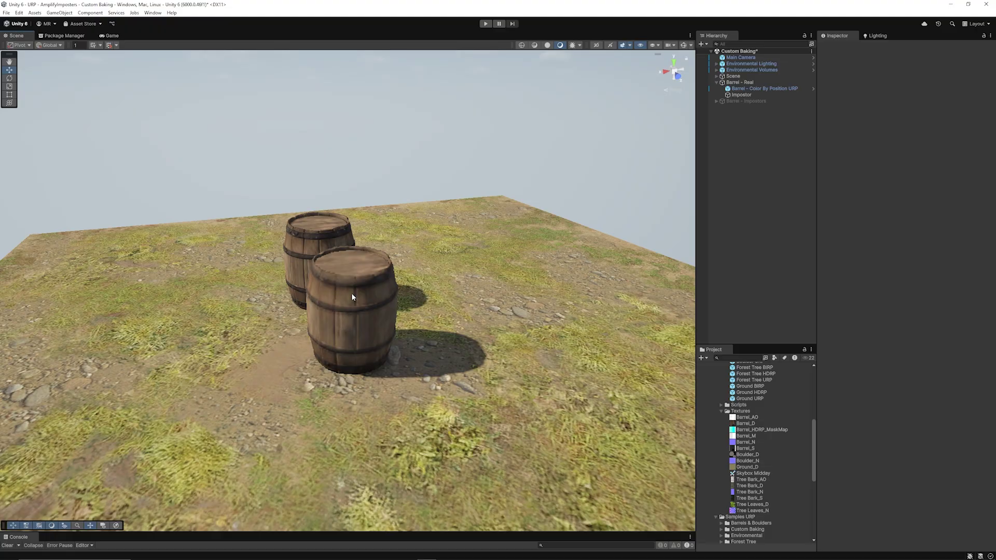
# Step: Select the front impostor barrel and expand its material settings
pyautogui.click(353, 296)
pyautogui.scroll(-10, 415, 277)
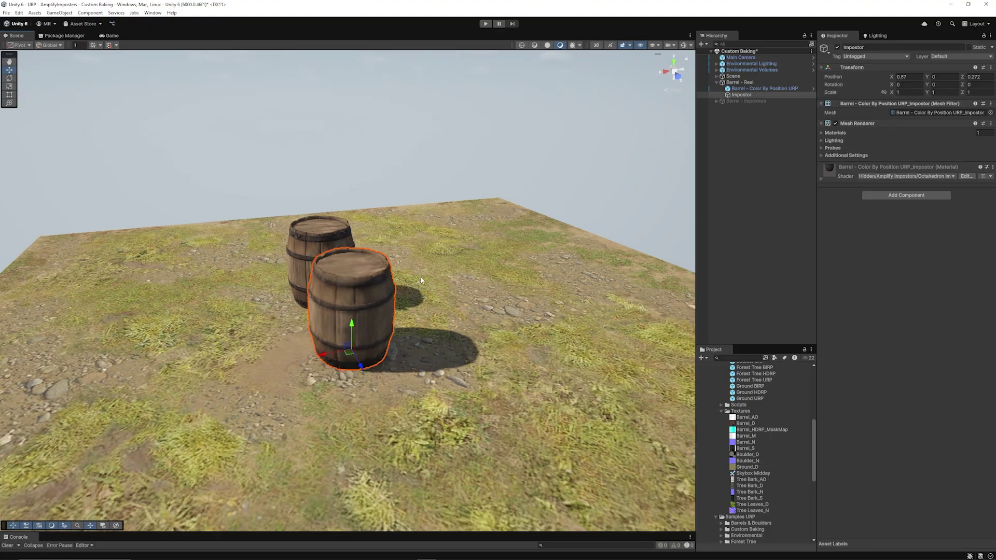
pyautogui.click(462, 255)
pyautogui.keyDown('alt'); pyautogui.moveTo(461, 251); pyautogui.dragTo(430, 270); pyautogui.keyUp('alt')
pyautogui.scroll(3, 387, 288)
pyautogui.scroll(3, 387, 288)
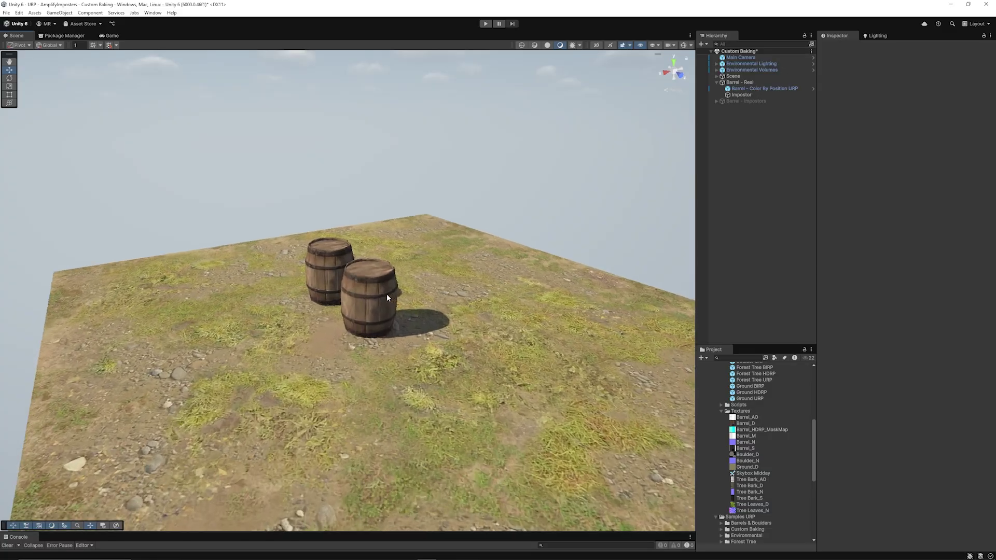
pyautogui.click(387, 293)
pyautogui.scroll(2, 627, 300)
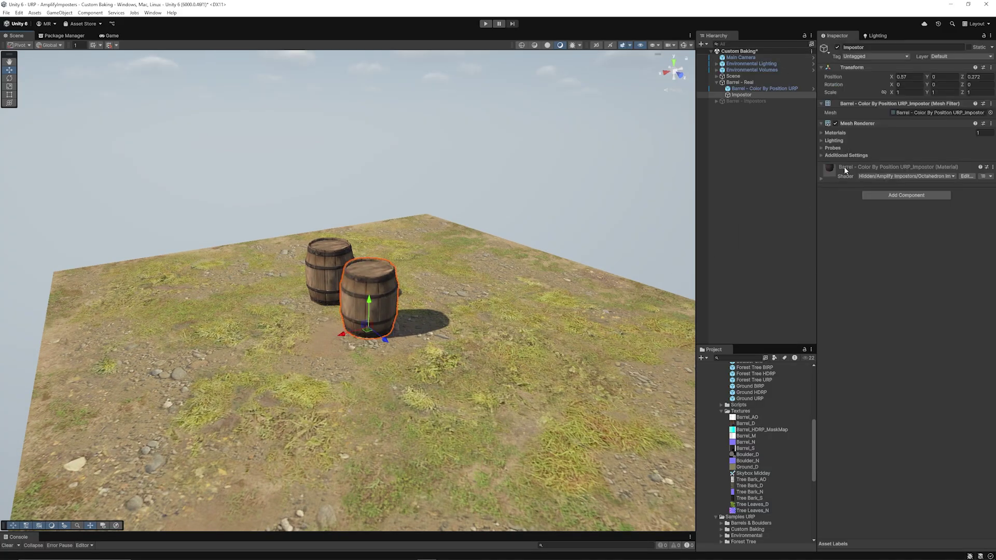
pyautogui.click(844, 166)
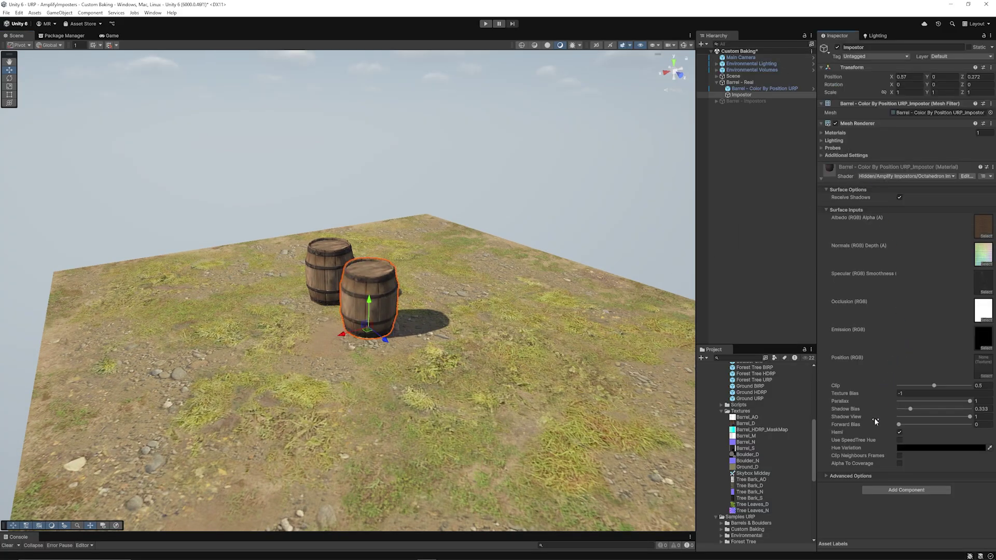
pyautogui.click(906, 400)
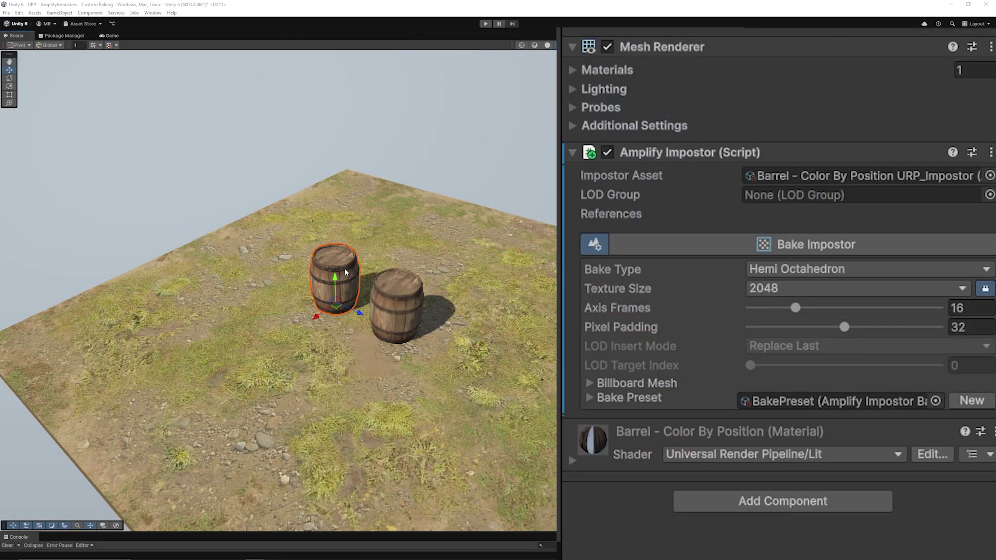
# Step: Add a LOD Group to the barrel and delete its LOD 2 and LOD 1 levels
pyautogui.click(757, 506)
pyautogui.write('lod')
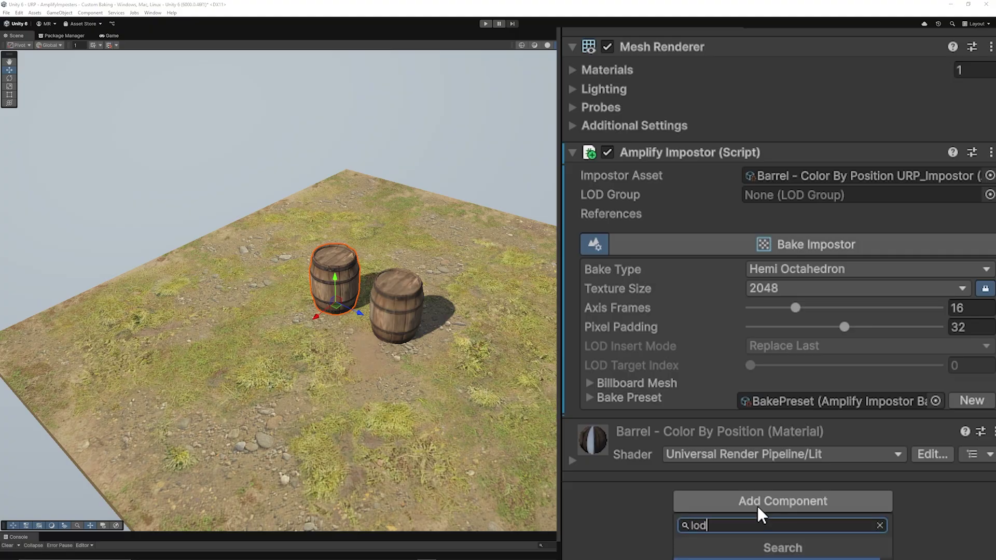
pyautogui.press('Return')
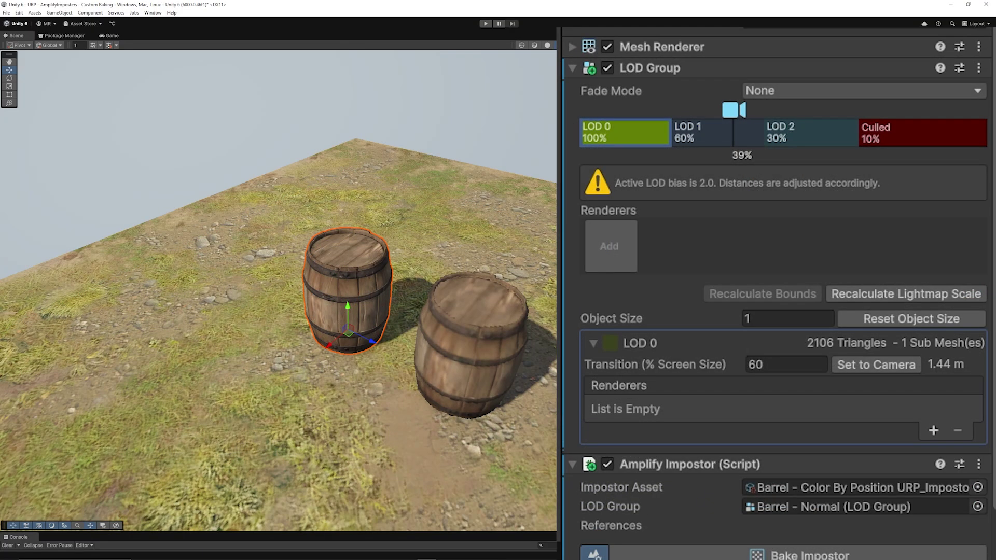
pyautogui.rightClick(801, 139)
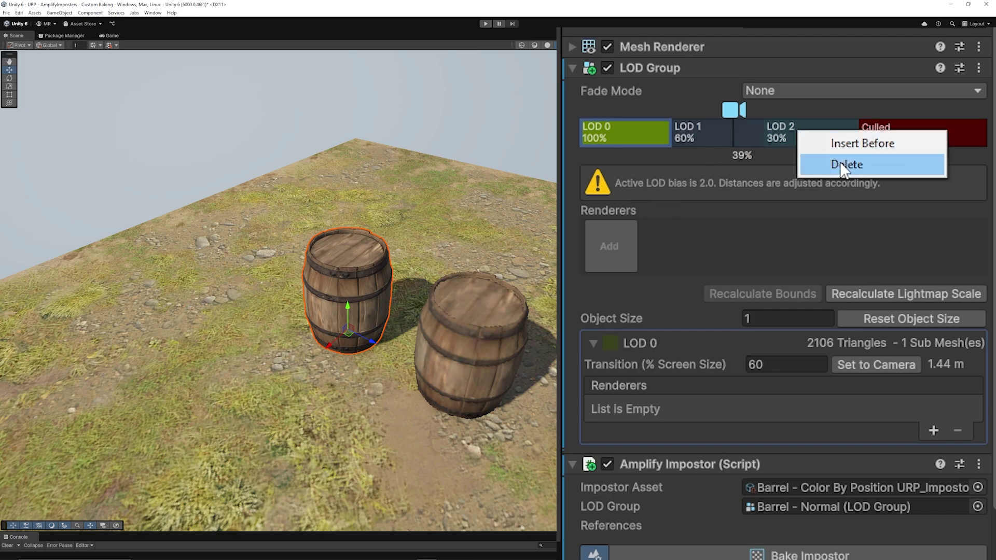
pyautogui.click(866, 165)
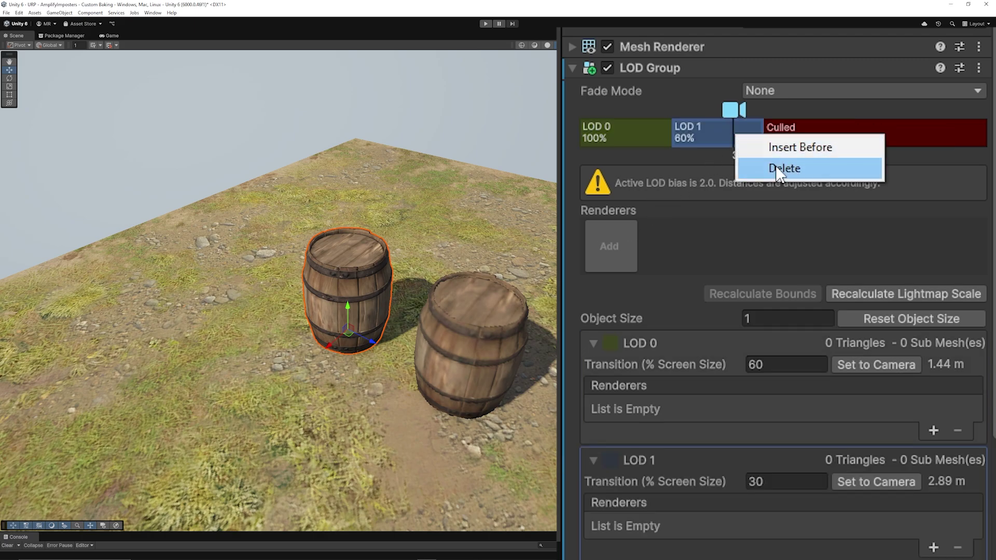
pyautogui.click(784, 168)
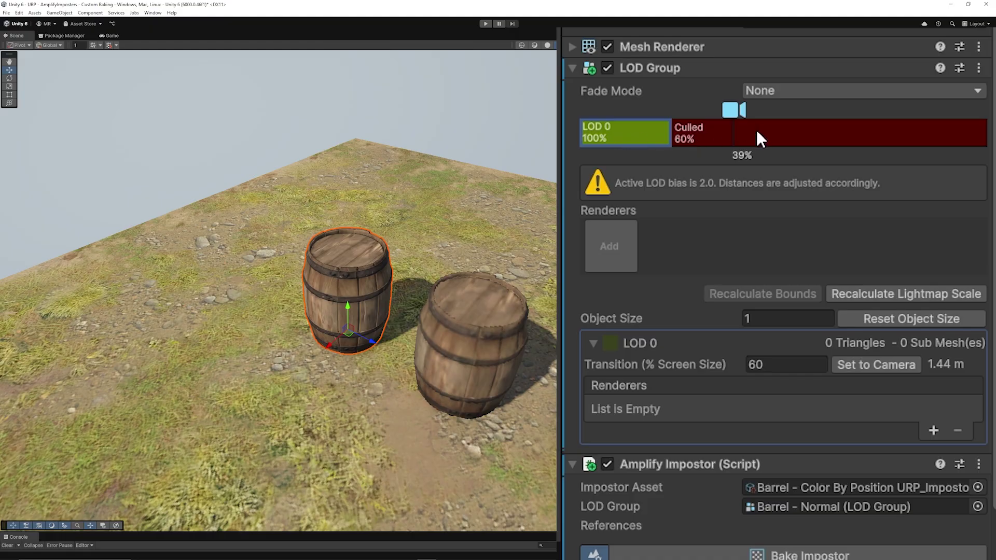
# Step: Assign Barrel - Normal to LOD 0 and preview the barrel at varying camera distances
pyautogui.moveTo(737, 111); pyautogui.dragTo(706, 139)
pyautogui.click(610, 249)
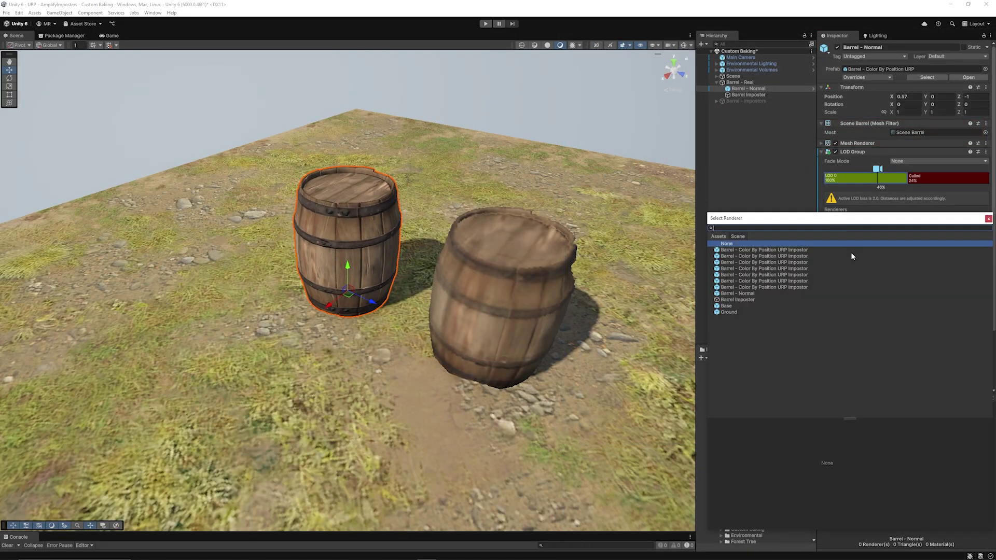
pyautogui.doubleClick(742, 294)
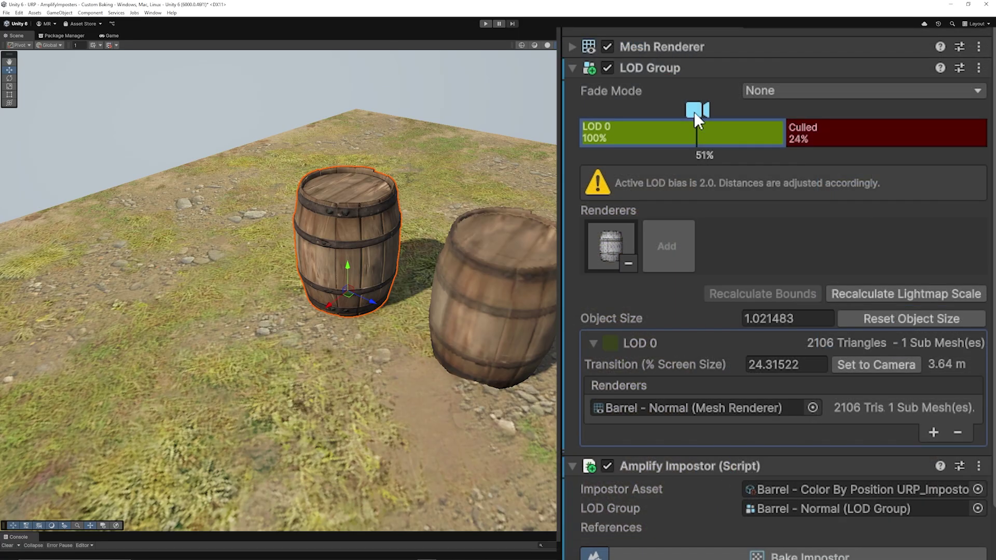
pyautogui.moveTo(870, 169); pyautogui.dragTo(834, 167)
pyautogui.moveTo(606, 107); pyautogui.dragTo(728, 127)
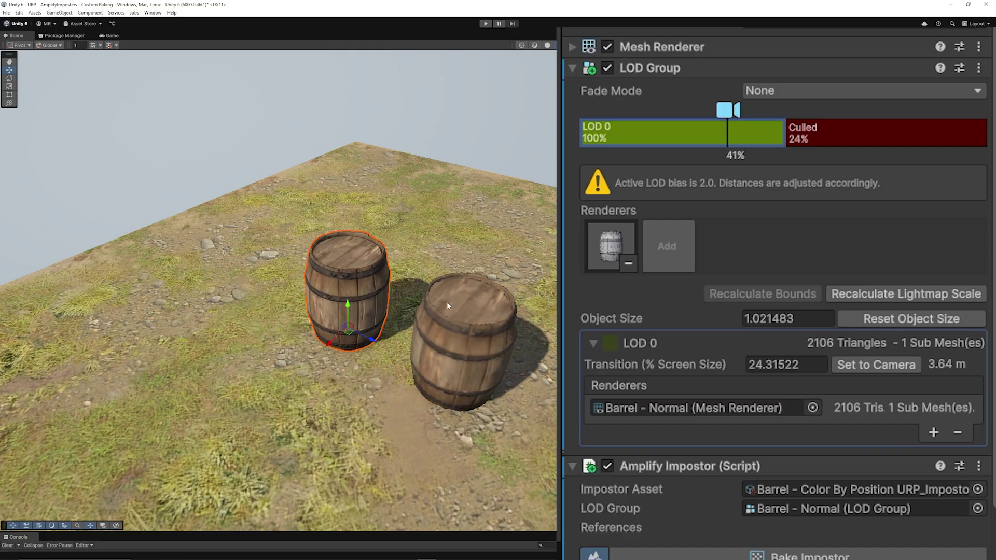
# Step: Replace the barrel's Amplify Impostor component and save a new Barrel - Normal_Impostor asset
pyautogui.scroll(-5, 750, 521)
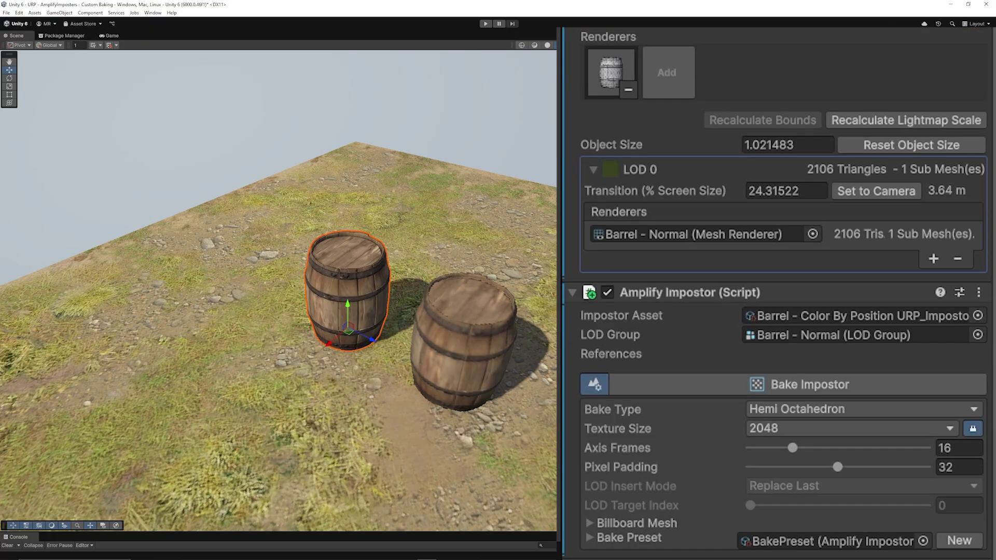
pyautogui.scroll(1, 751, 521)
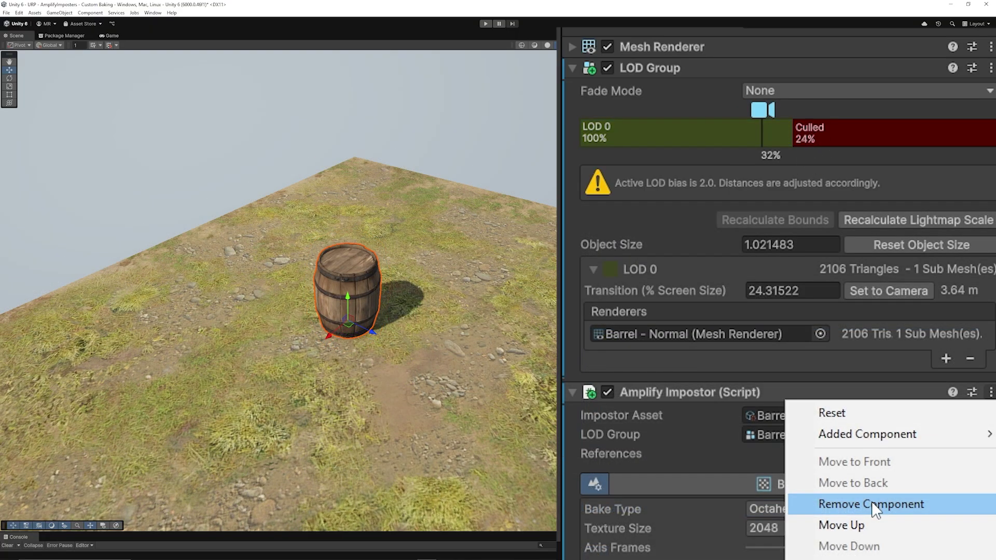
pyautogui.click(877, 502)
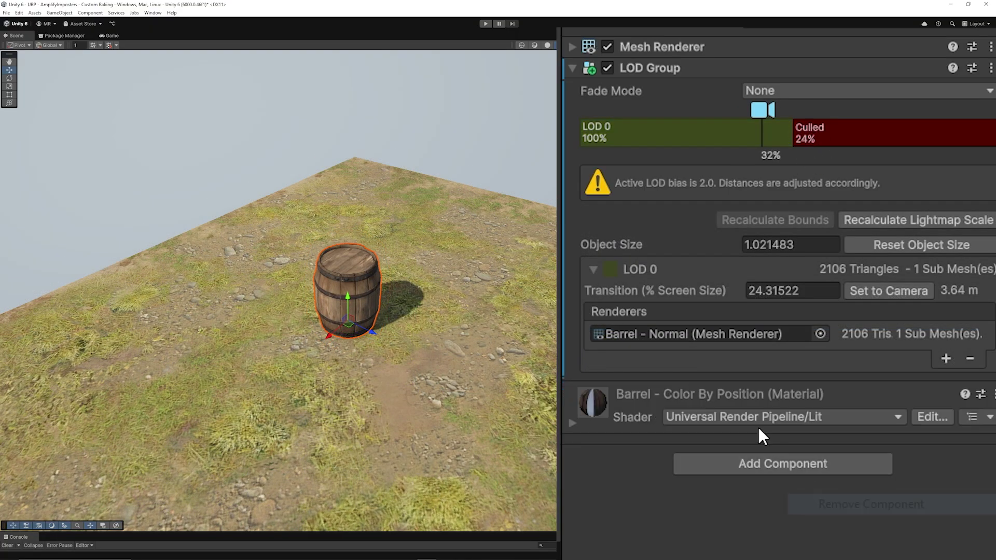
pyautogui.click(784, 463)
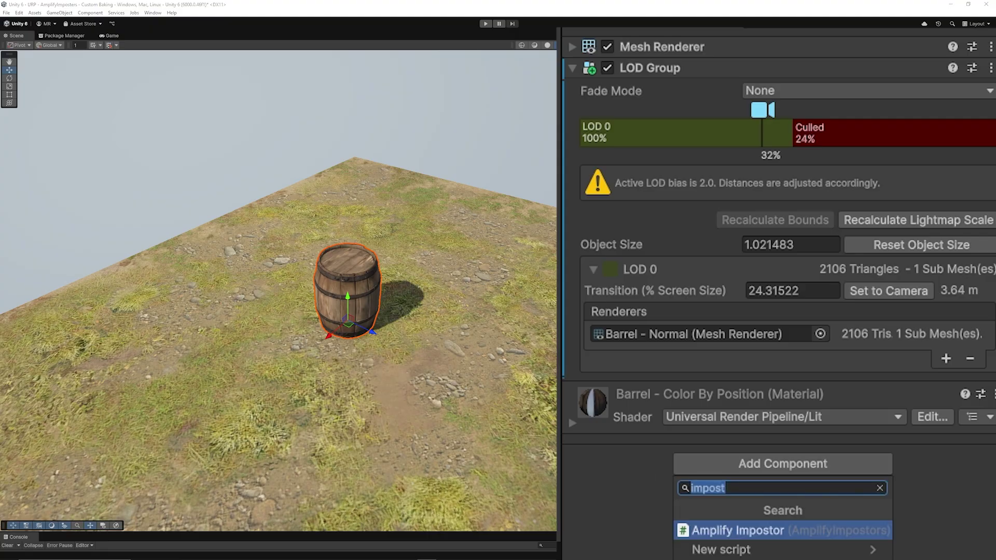
pyautogui.press('Return')
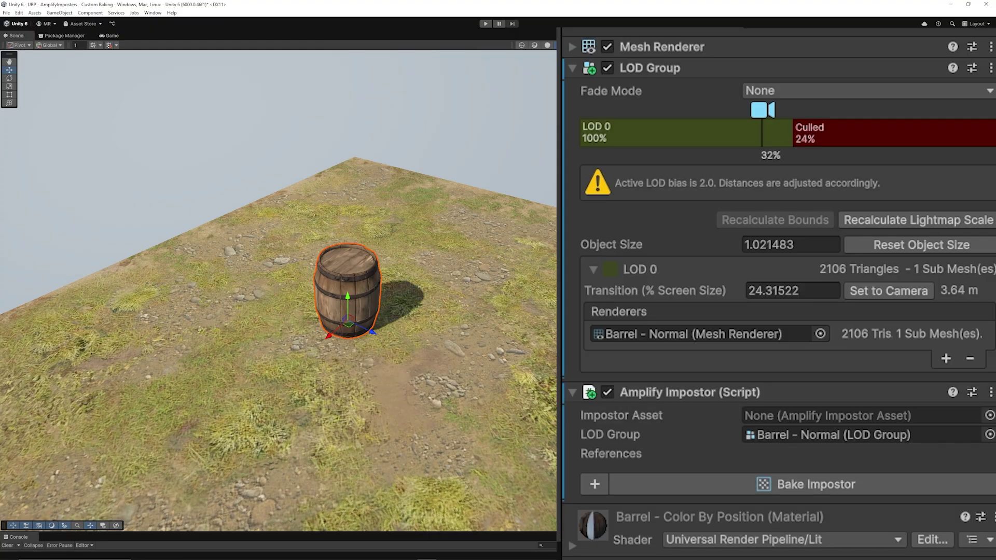
pyautogui.click(596, 485)
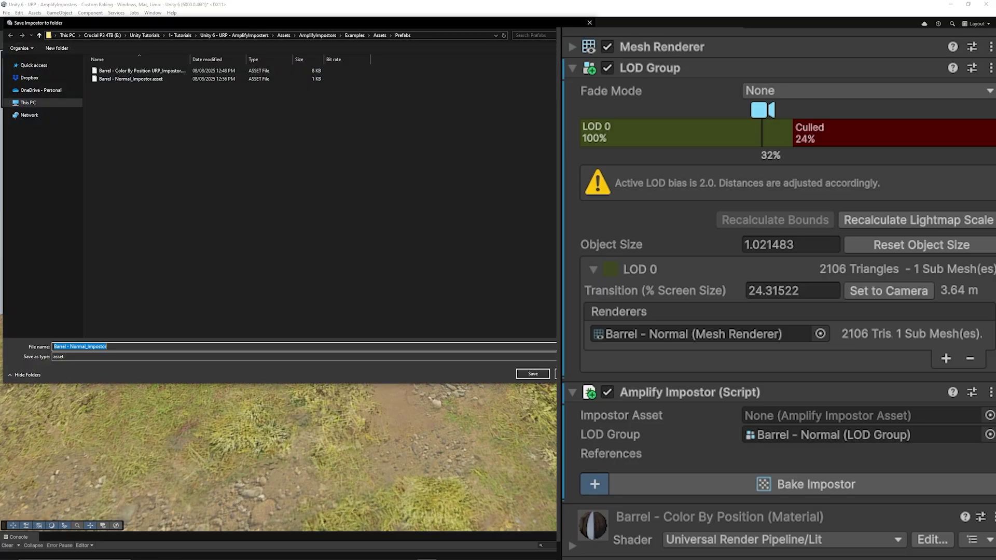
pyautogui.click(533, 373)
# Step: Confirm the overwrite, keep Octahedron bake type, set LOD Insert Mode to Insert After, and bake
pyautogui.click(517, 284)
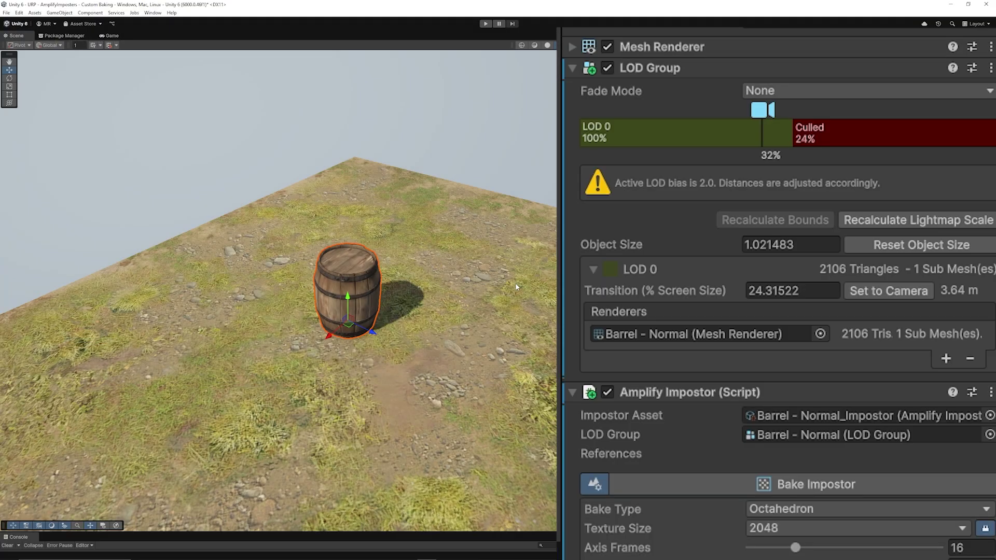
pyautogui.scroll(-3, 772, 457)
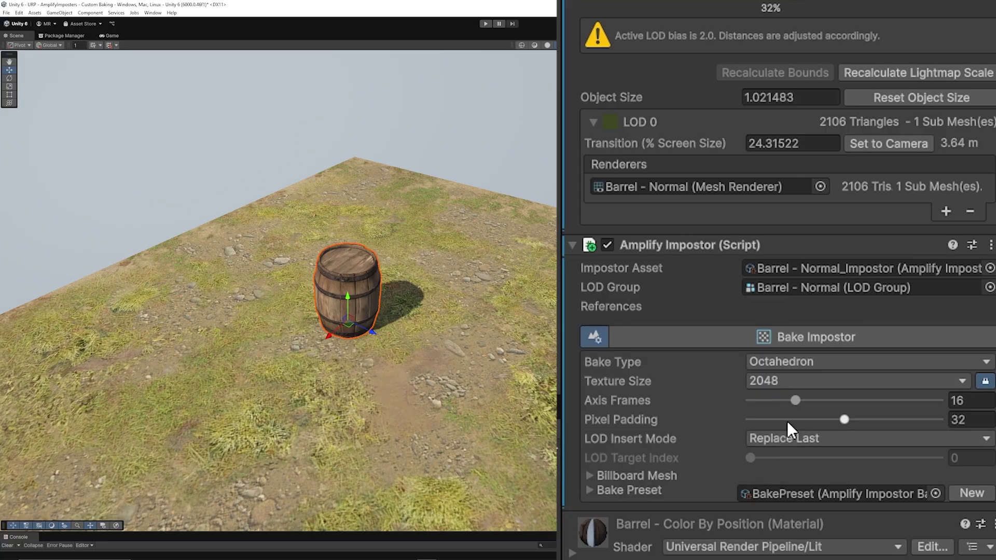
pyautogui.click(797, 361)
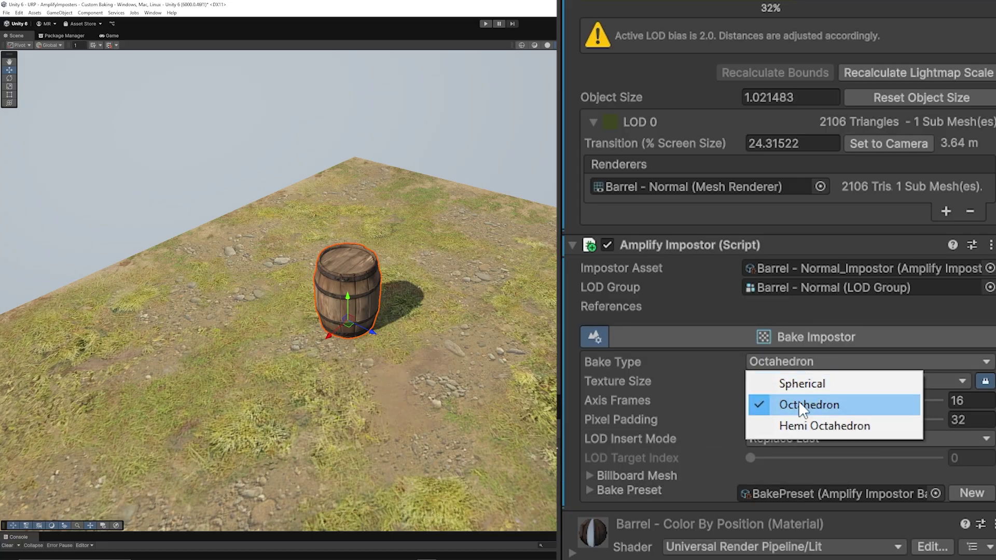
pyautogui.click(814, 410)
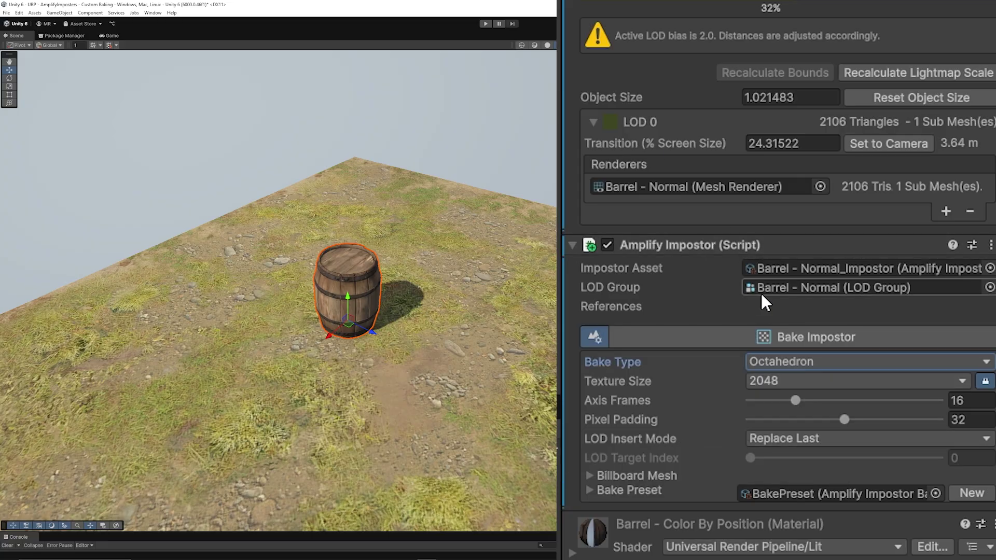
pyautogui.click(813, 441)
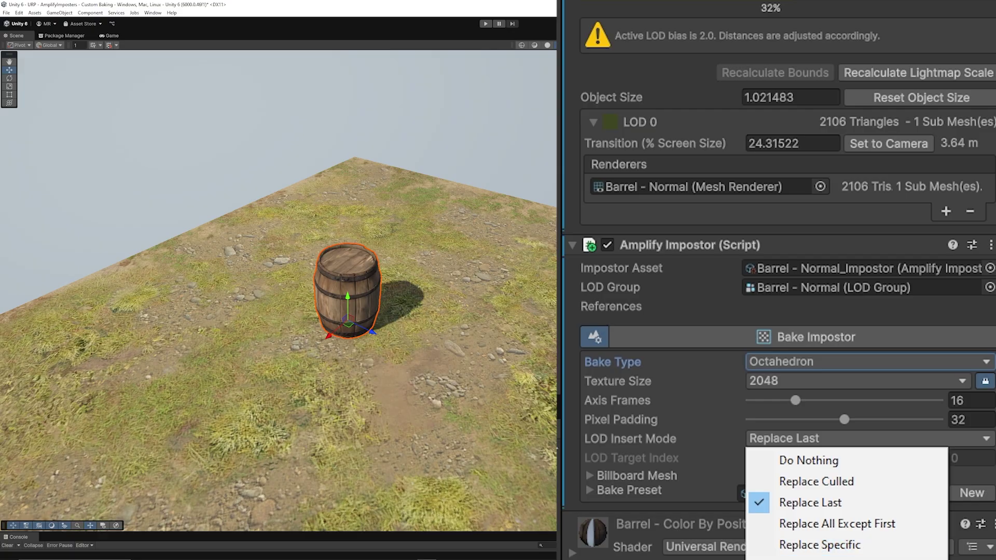
pyautogui.click(820, 559)
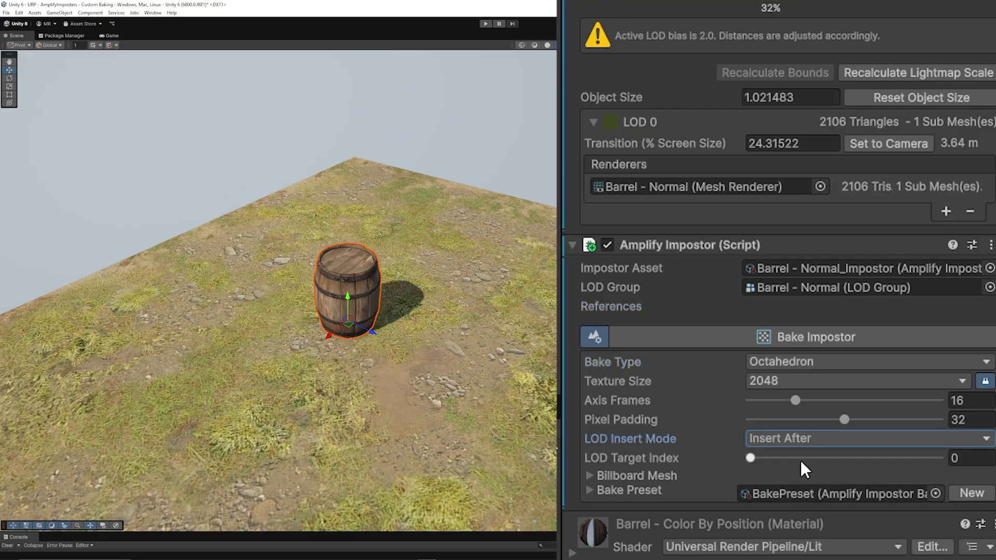
pyautogui.click(773, 340)
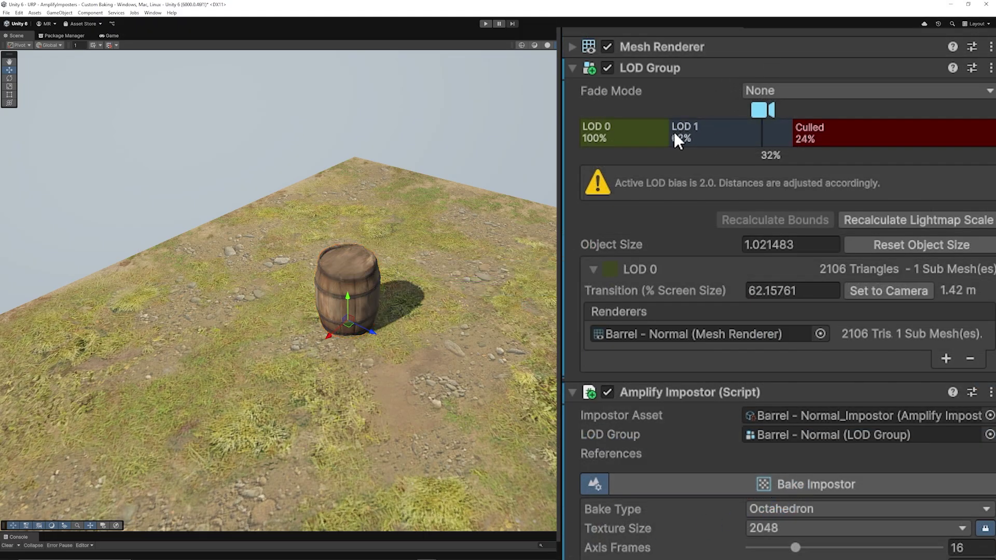
# Step: Adjust the barrel's LOD boundaries and preview the impostor from afar in Shaded Wireframe
pyautogui.moveTo(665, 134); pyautogui.dragTo(730, 133)
pyautogui.moveTo(792, 135); pyautogui.dragTo(646, 108)
pyautogui.click(656, 127)
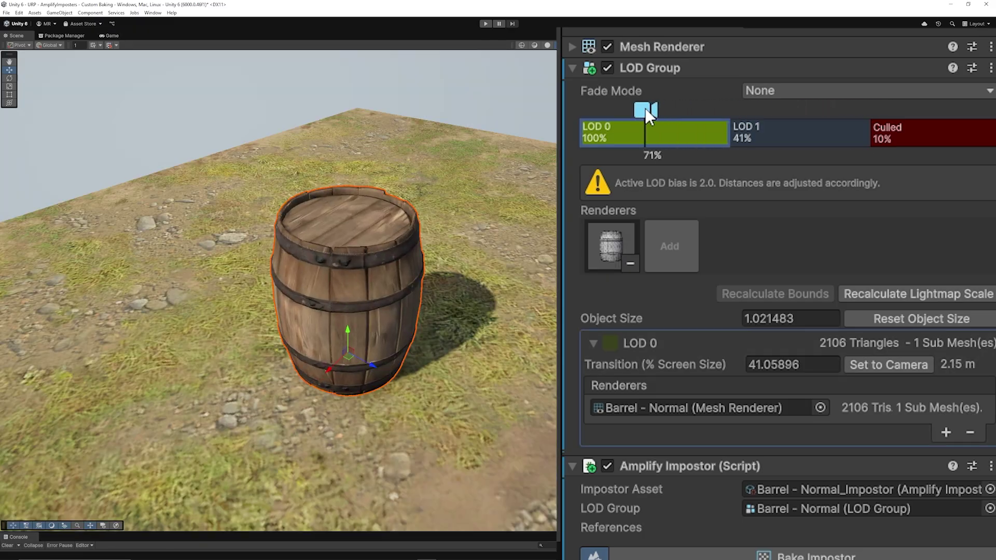
pyautogui.click(536, 45)
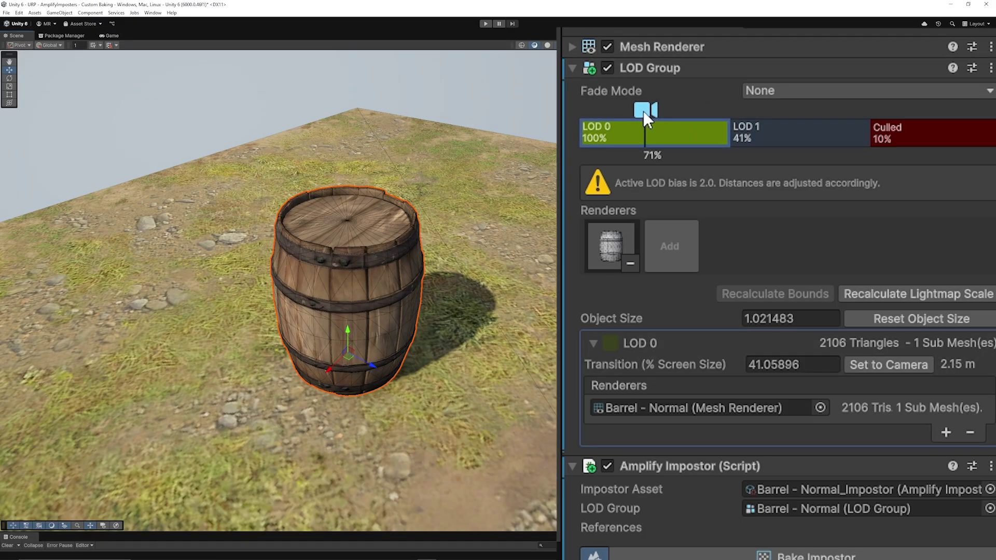
pyautogui.moveTo(643, 111); pyautogui.dragTo(829, 134)
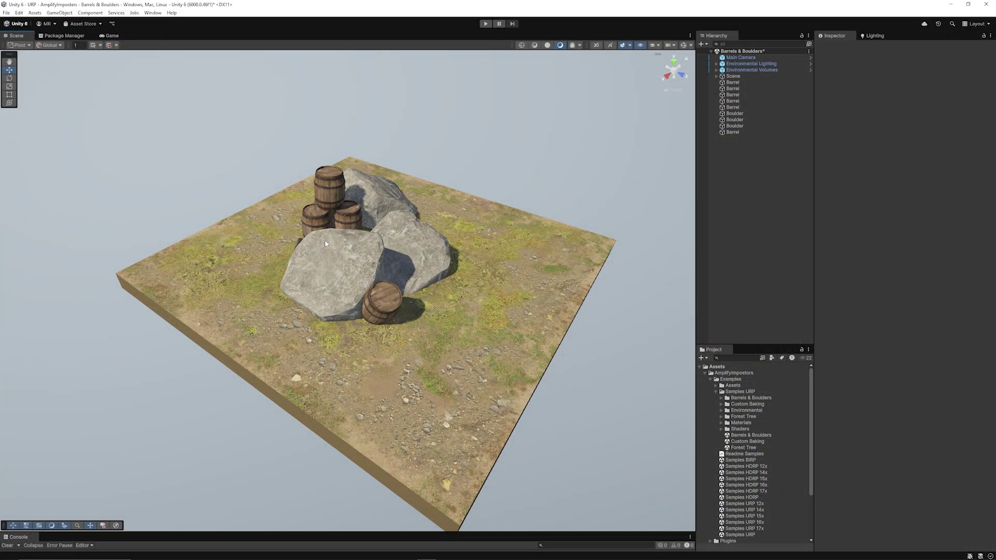
pyautogui.keyDown('alt'); pyautogui.moveTo(325, 244); pyautogui.dragTo(306, 253); pyautogui.keyUp('alt')
pyautogui.scroll(3, 377, 231)
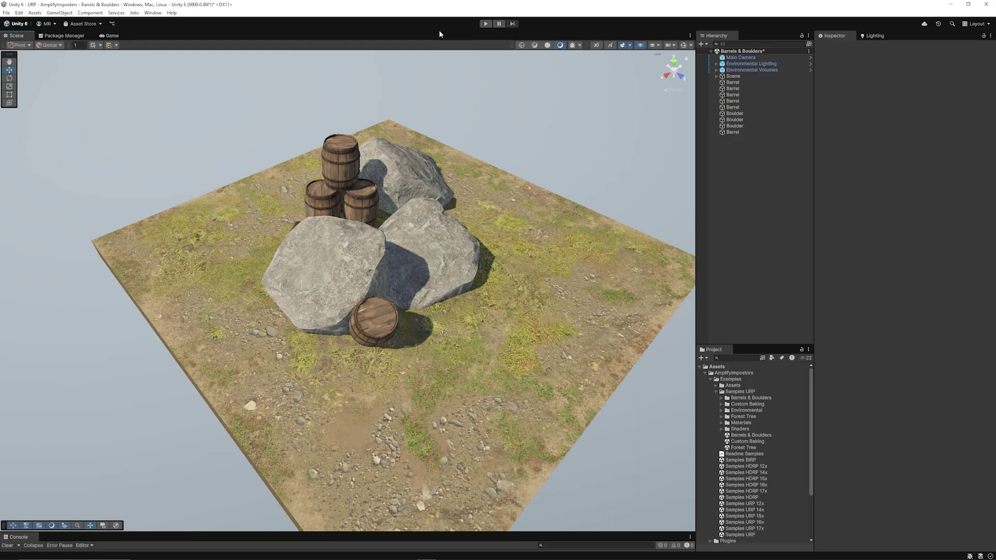
pyautogui.click(366, 213)
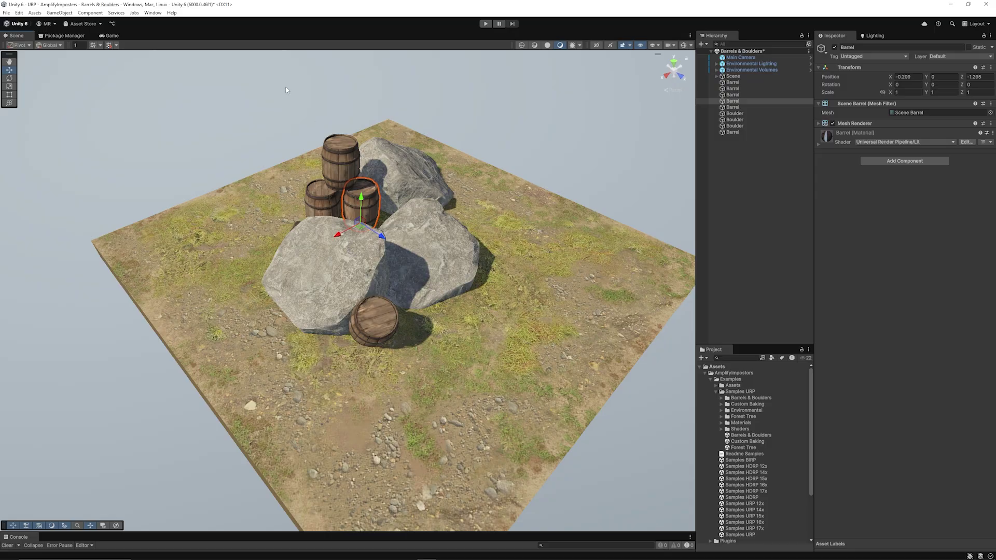
pyautogui.click(271, 98)
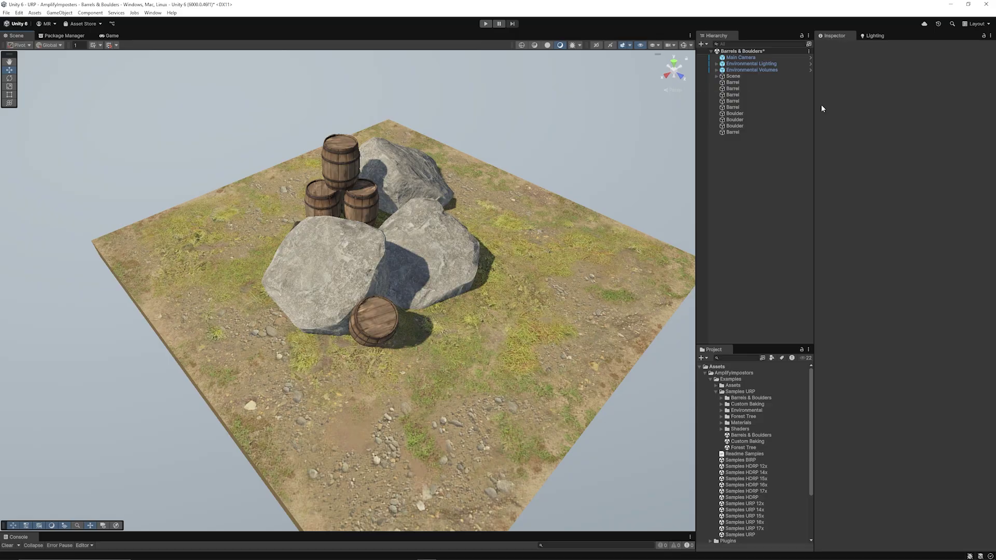
# Step: Create an empty object with a reset Transform and name it BarrelBoulderParent
pyautogui.rightClick(752, 169)
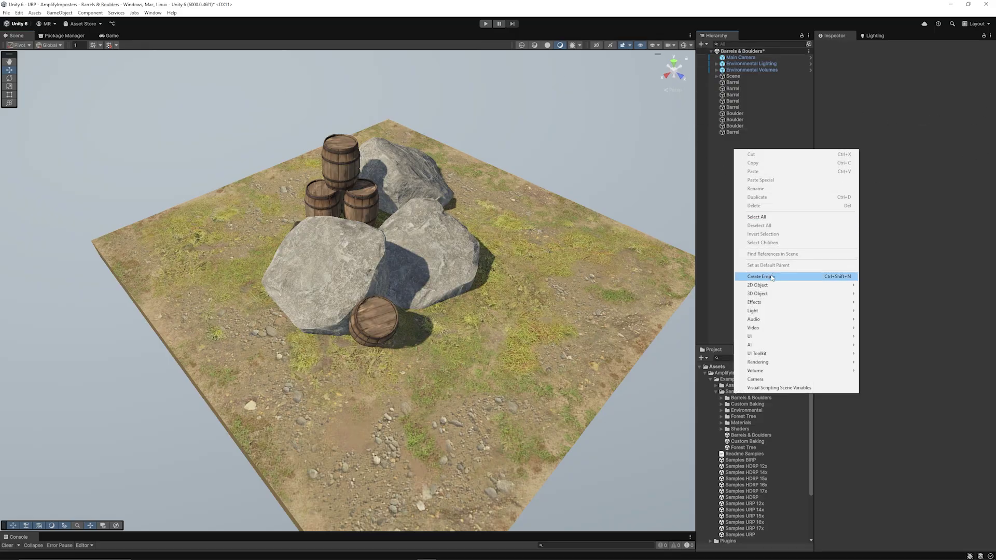
pyautogui.click(771, 278)
pyautogui.rightClick(825, 69)
pyautogui.click(838, 72)
pyautogui.click(750, 139)
pyautogui.press('F2')
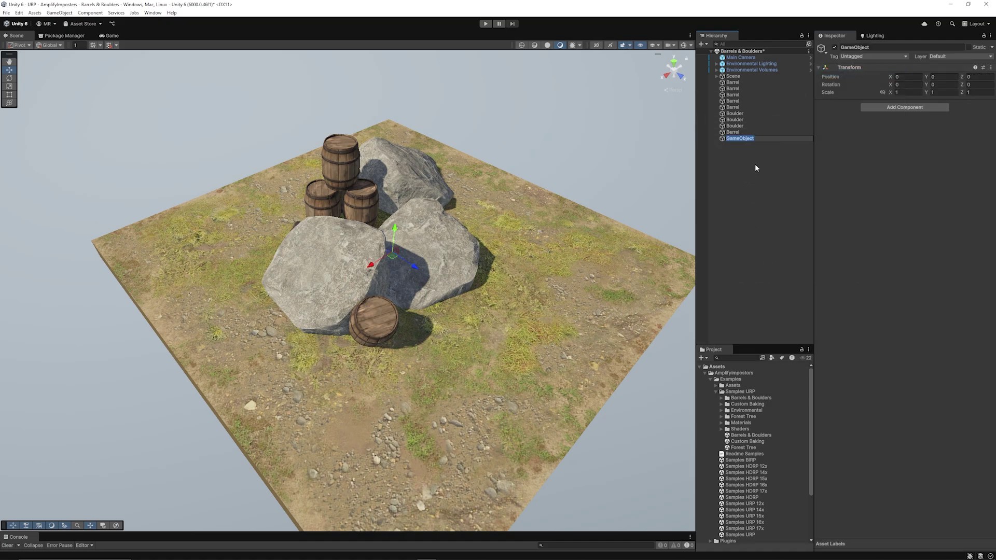
pyautogui.write('BarrelBoulderParent')
pyautogui.press('Return')
# Step: Position BarrelBoulderParent among the props and nest all barrels and boulders under it
pyautogui.keyDown('alt'); pyautogui.moveTo(498, 280); pyautogui.dragTo(374, 228); pyautogui.keyUp('alt')
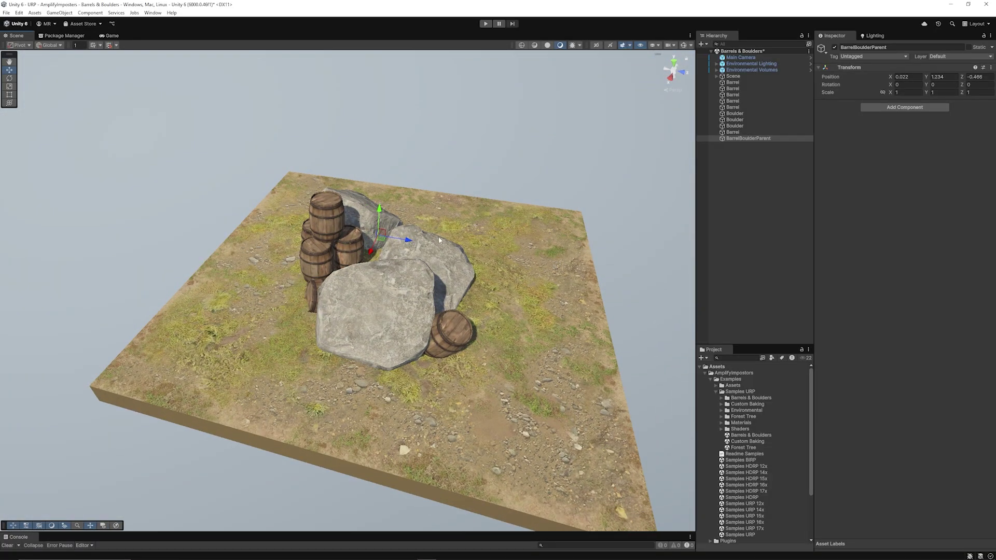
pyautogui.click(747, 133)
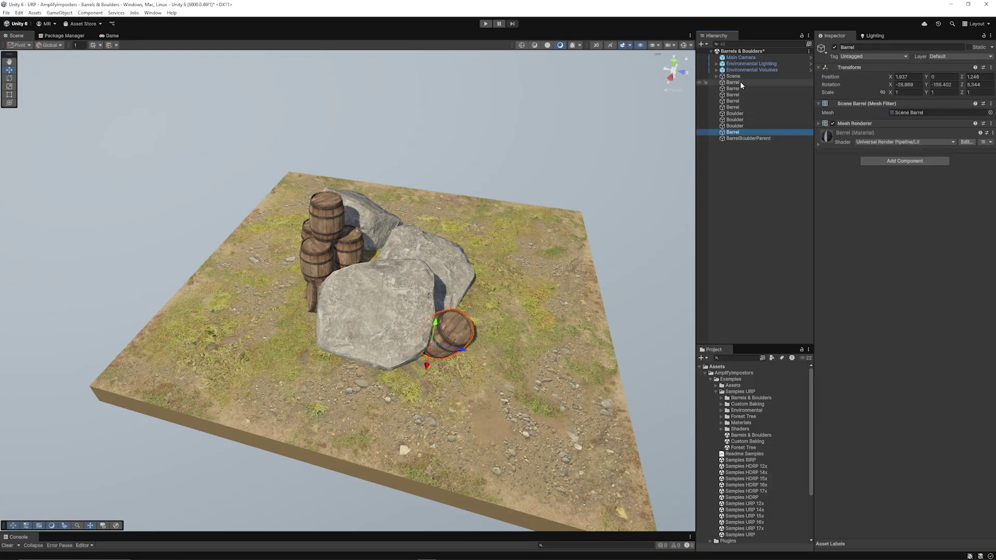
pyautogui.keyDown('shift'); pyautogui.click(740, 82); pyautogui.keyUp('shift')
pyautogui.moveTo(737, 133); pyautogui.dragTo(742, 139)
pyautogui.click(746, 83)
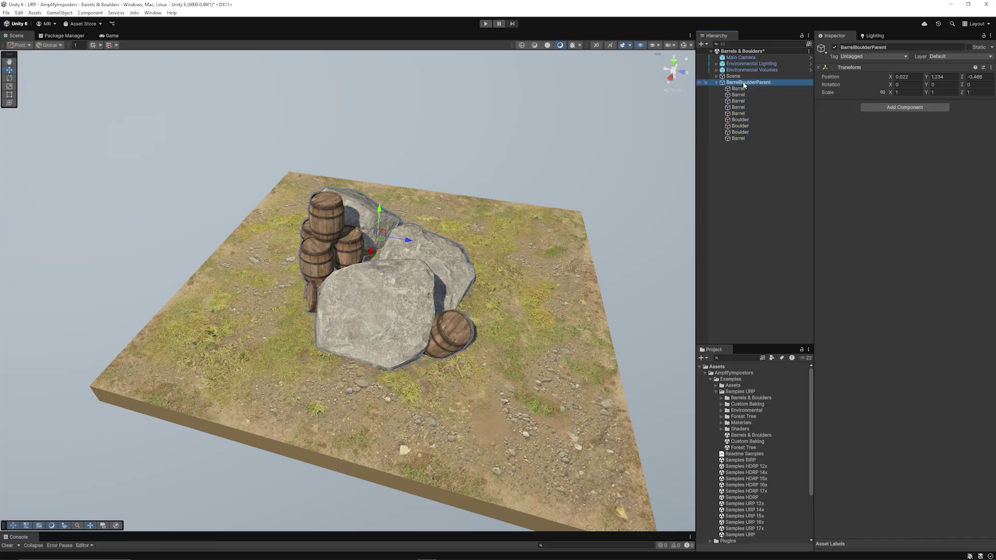
# Step: Add Amplify Impostor to BarrelBoulderParent, then inspect its child barrels and boulders in wireframe
pyautogui.click(904, 108)
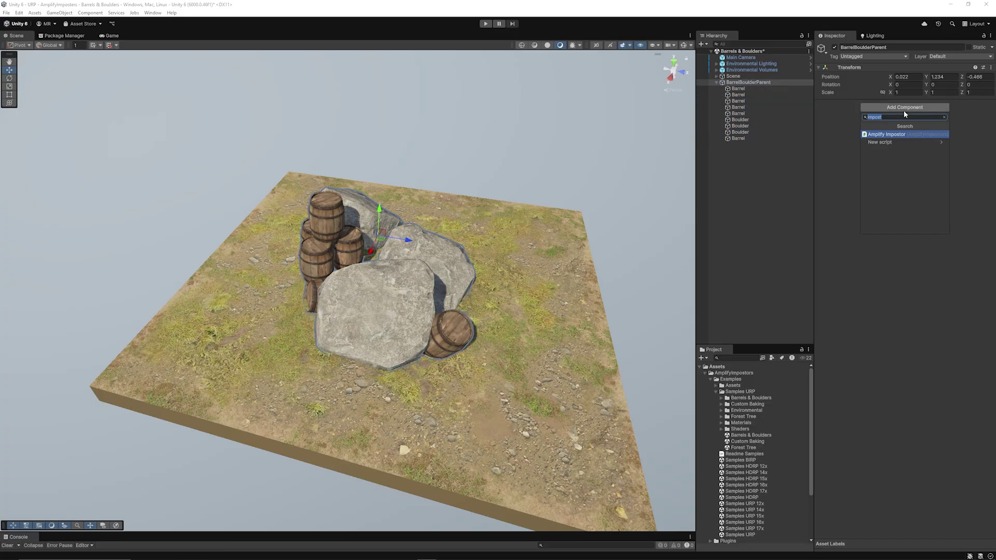
pyautogui.press('Return')
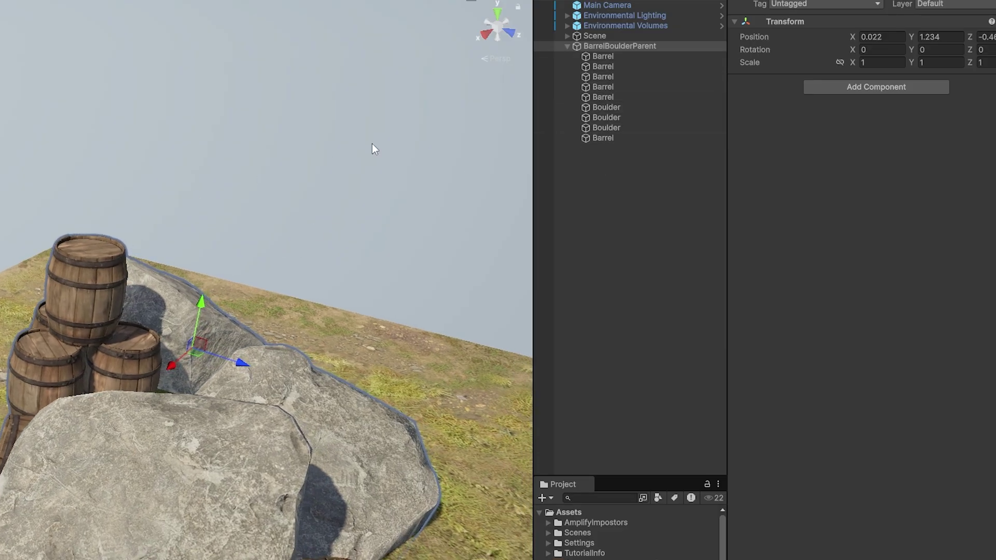
pyautogui.click(612, 54)
pyautogui.press('Down')
pyautogui.press('Down')
pyautogui.press('Down')
pyautogui.press('Down')
pyautogui.press('Down')
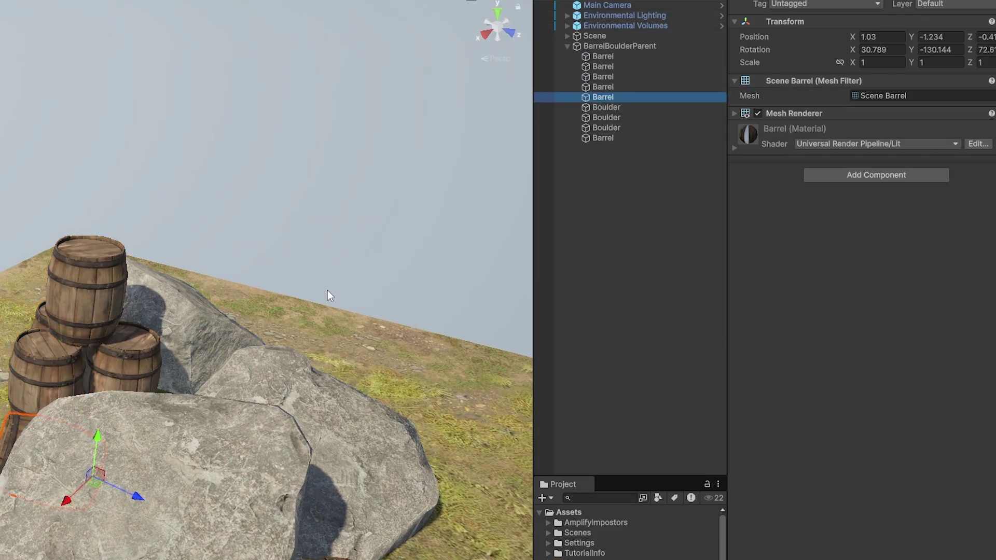
pyautogui.press('Down')
pyautogui.click(239, 4)
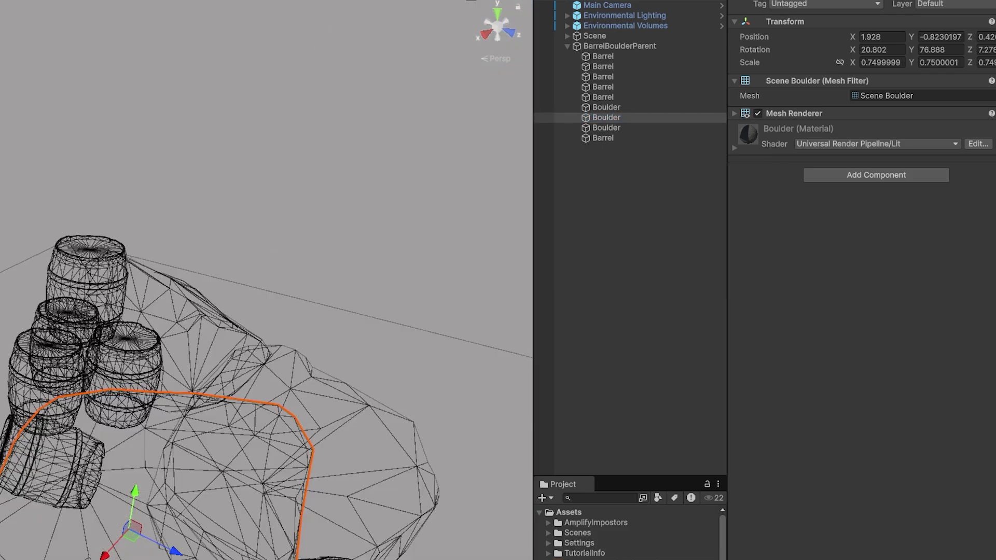
pyautogui.click(270, 3)
# Step: Reselect BarrelBoulderParent and add the Amplify Impostor component to it again
pyautogui.click(620, 46)
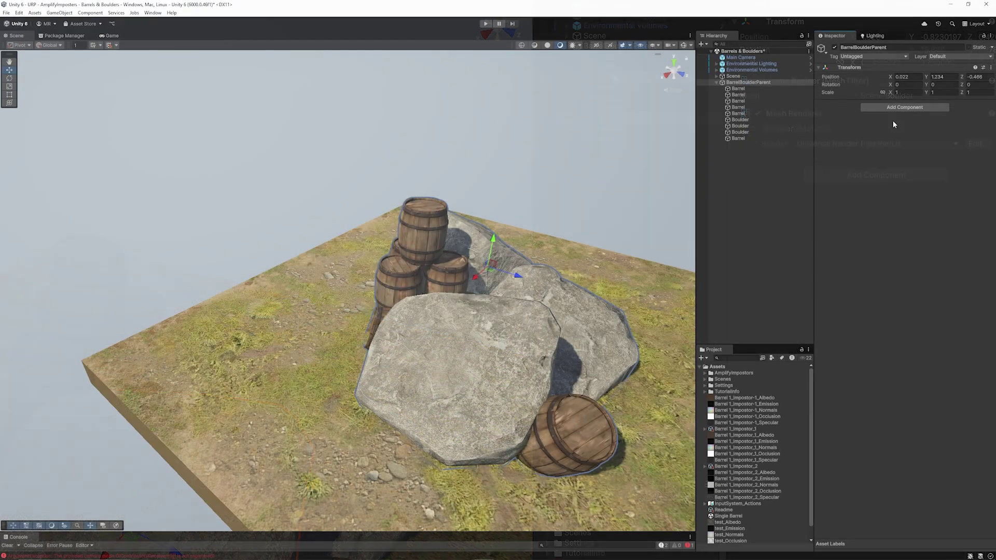
pyautogui.click(894, 108)
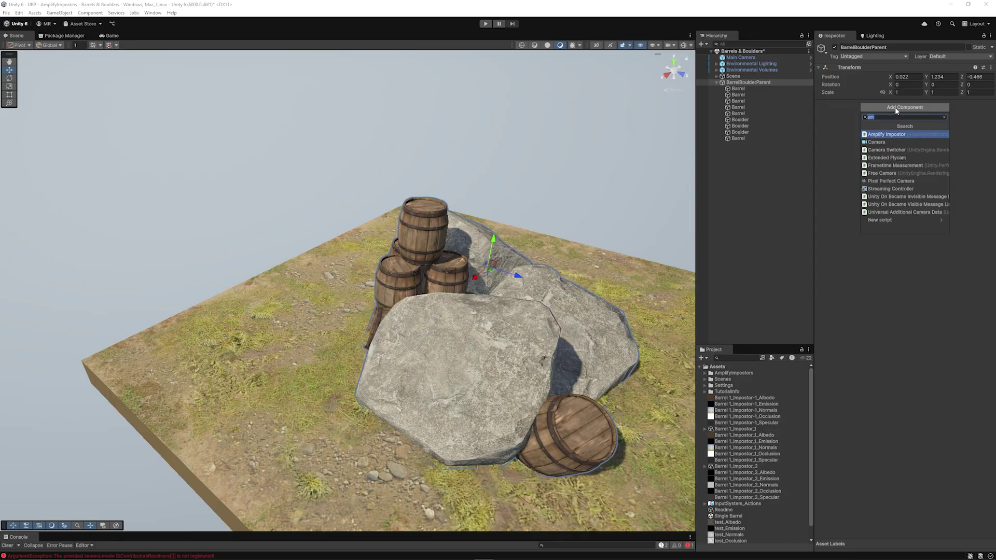
pyautogui.press('Return')
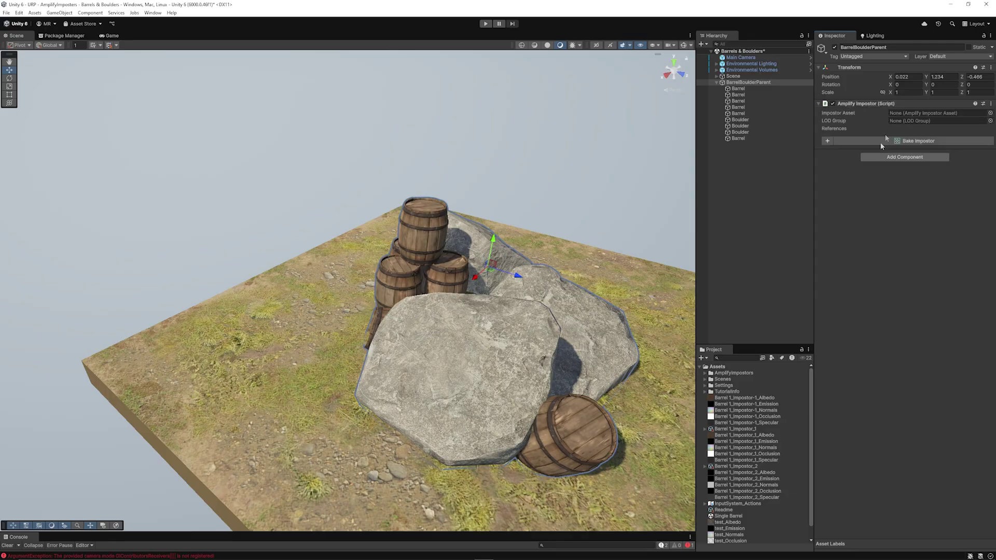
# Step: Save BarrelBoulderParent_Impostor to Assets, review Billboard Mesh settings, and select the baked Impostor
pyautogui.click(827, 141)
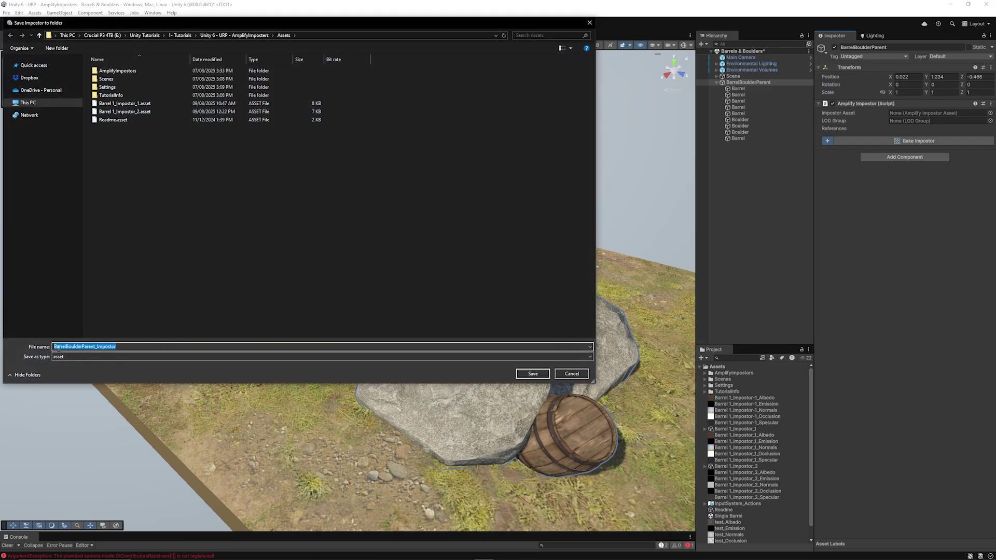
pyautogui.click(531, 374)
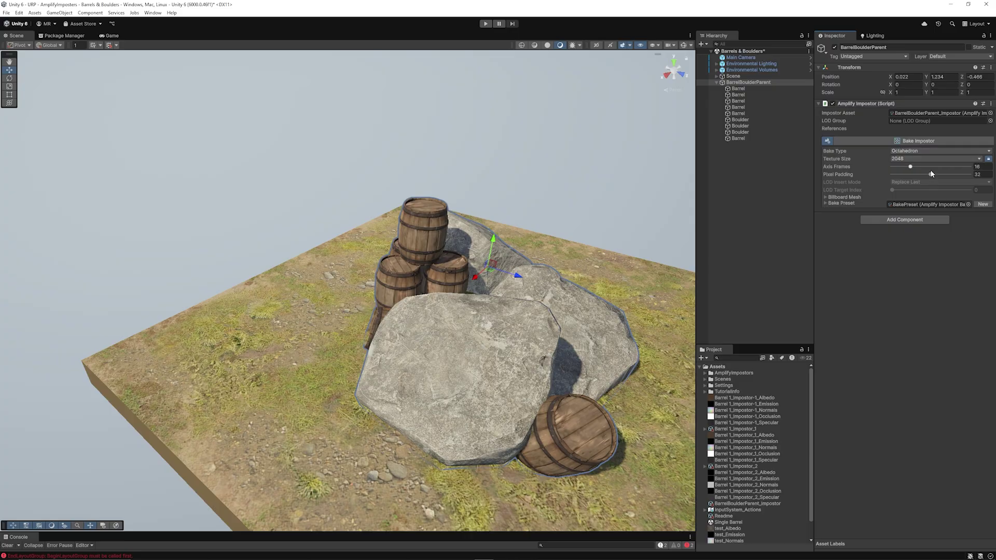
pyautogui.click(845, 197)
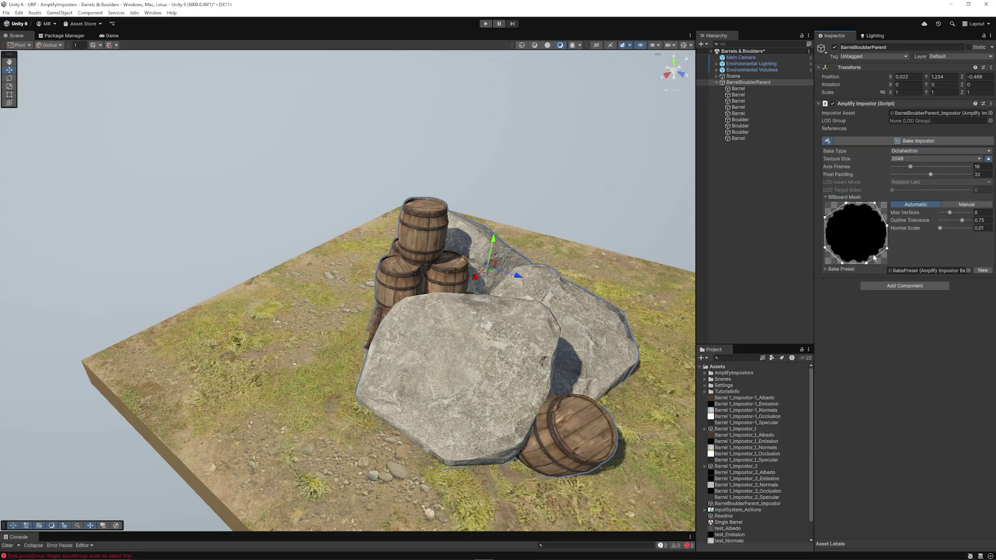
pyautogui.click(844, 197)
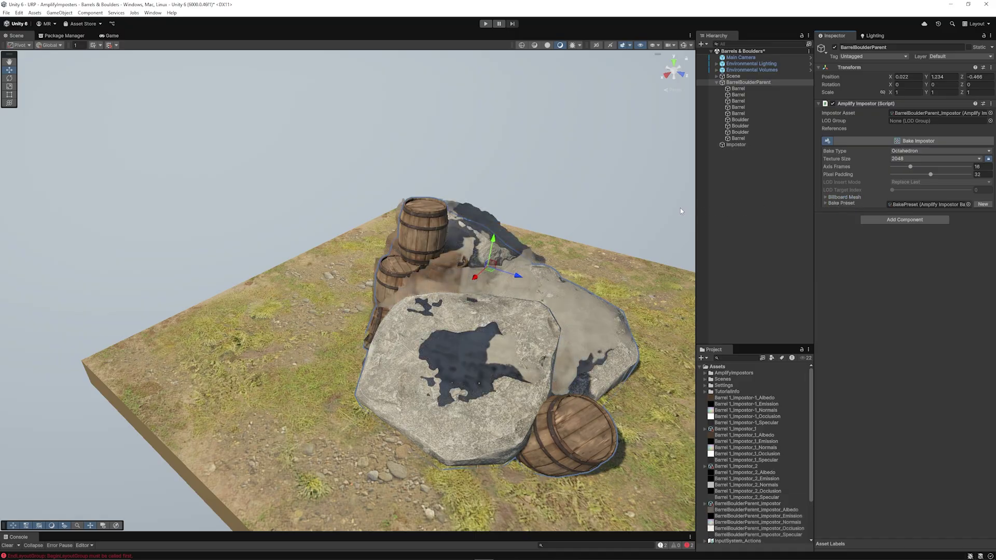
pyautogui.click(736, 145)
pyautogui.scroll(-8, 506, 270)
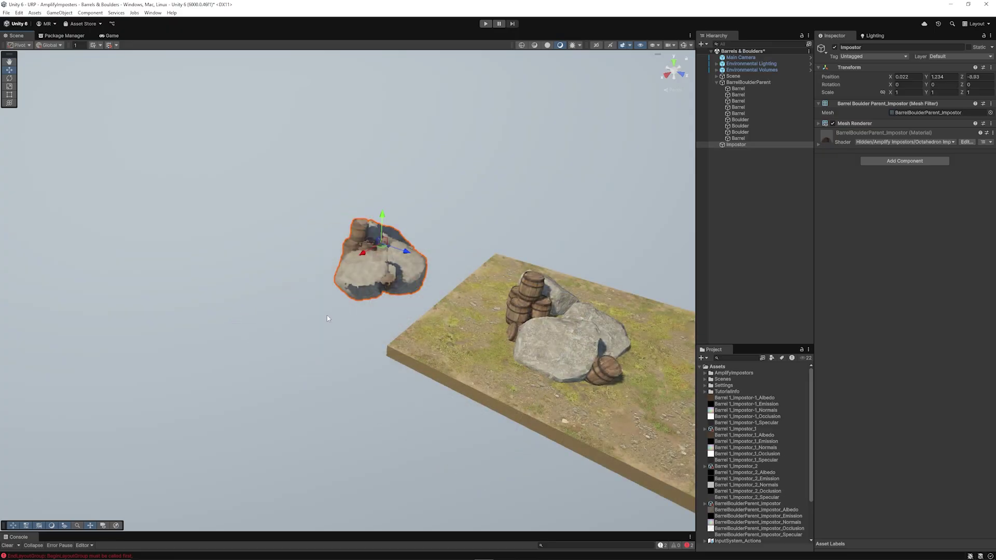
# Step: Orbit and zoom around the floating impostor and the original barrels and boulders
pyautogui.click(327, 314)
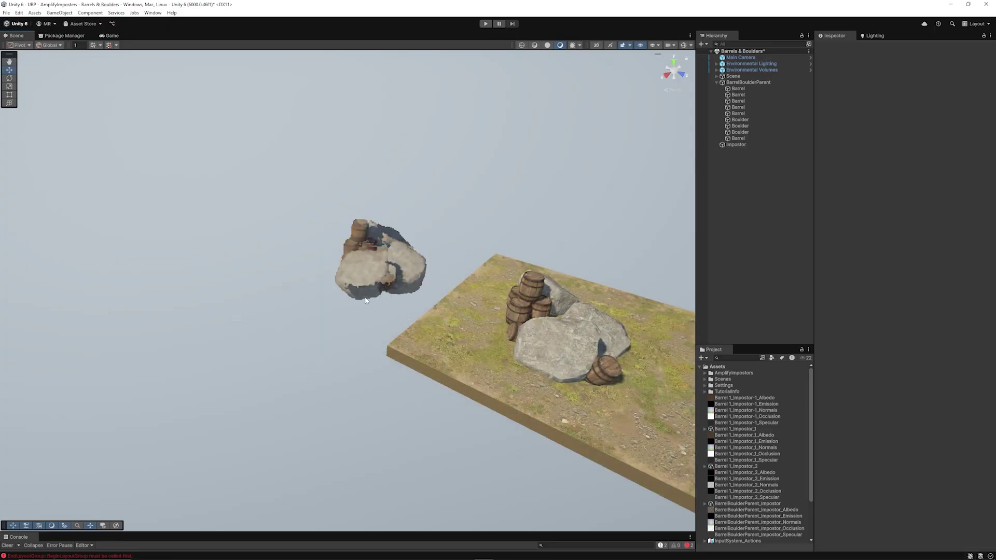
pyautogui.keyDown('alt'); pyautogui.moveTo(321, 275); pyautogui.dragTo(287, 276); pyautogui.keyUp('alt')
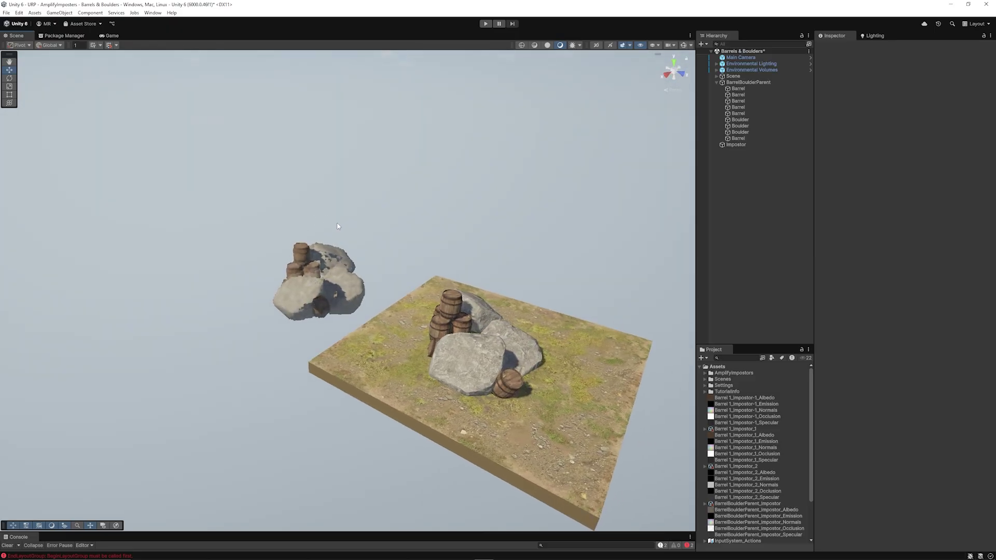
pyautogui.scroll(-6, 336, 253)
pyautogui.keyDown('alt'); pyautogui.moveTo(406, 269); pyautogui.dragTo(349, 267); pyautogui.keyUp('alt')
pyautogui.keyDown('alt'); pyautogui.moveTo(265, 285); pyautogui.dragTo(262, 267); pyautogui.keyUp('alt')
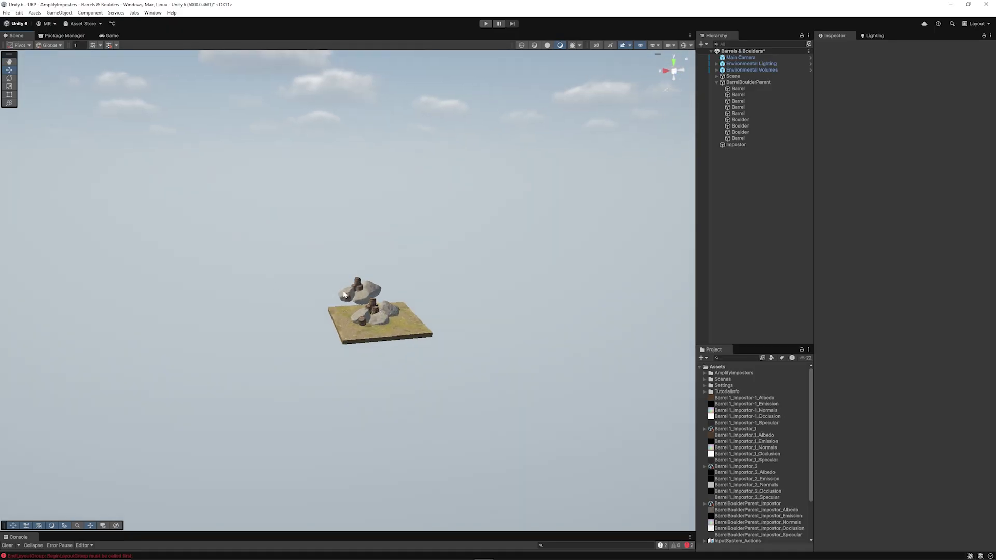
pyautogui.scroll(8, 332, 293)
# Step: Compare the impostor and original meshes in Wireframe, then return to Shaded
pyautogui.click(522, 45)
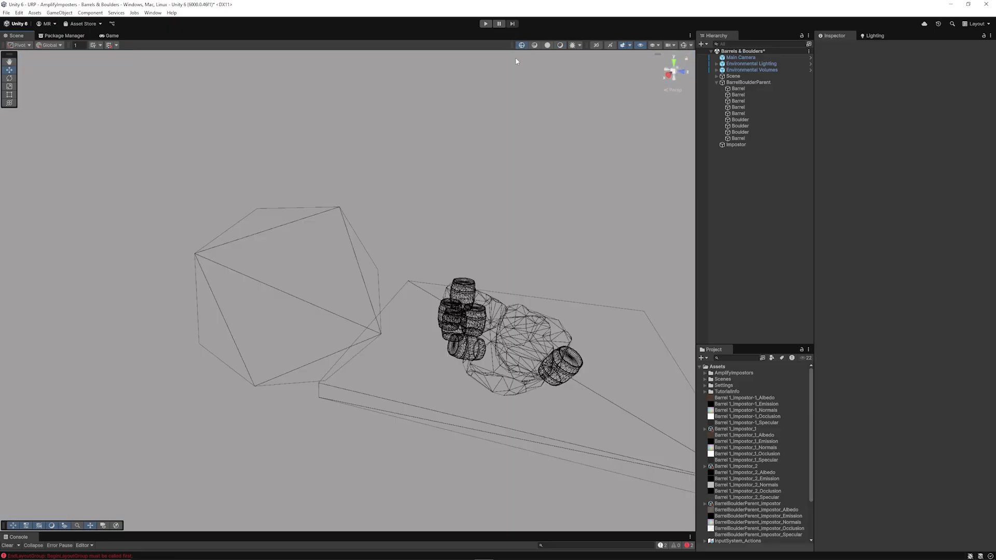
pyautogui.keyDown('alt'); pyautogui.moveTo(284, 283); pyautogui.dragTo(250, 300); pyautogui.keyUp('alt')
pyautogui.click(560, 44)
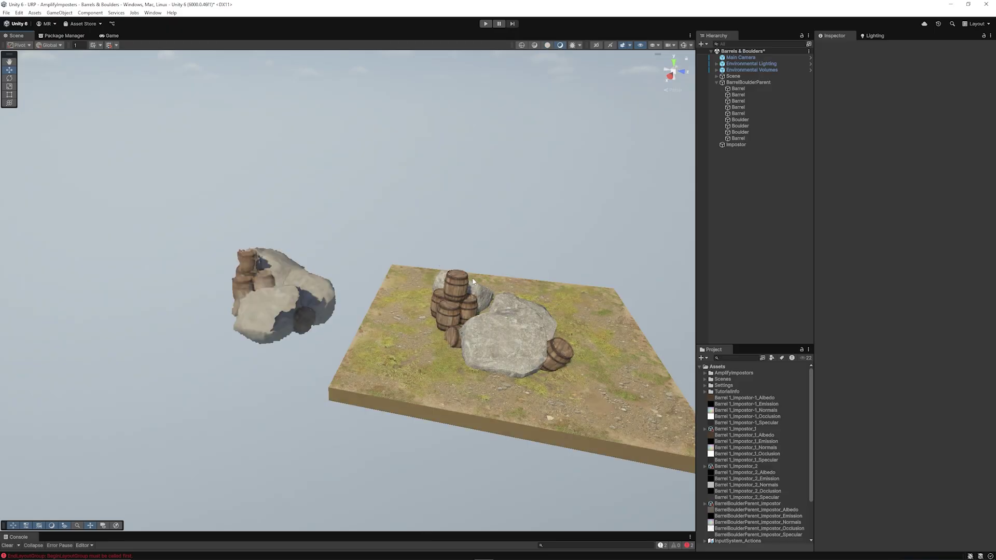
pyautogui.scroll(-3, 445, 269)
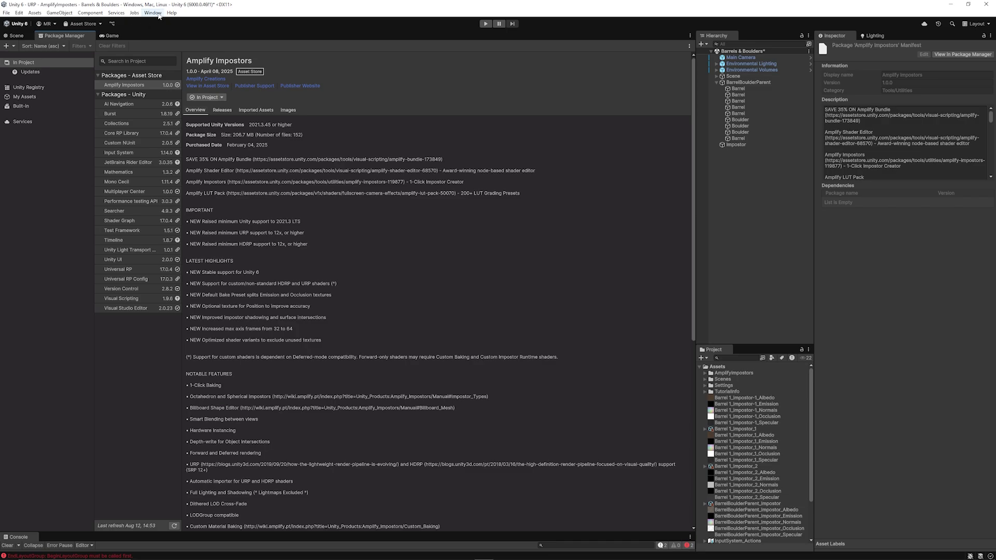
# Step: Show My Assets in the Package Manager and start a search there
pyautogui.click(152, 12)
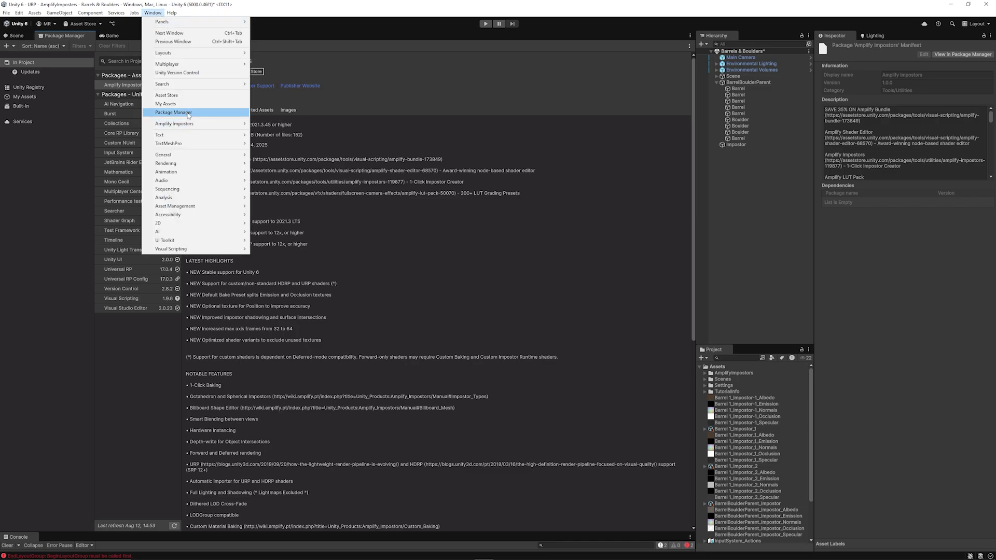
pyautogui.click(33, 95)
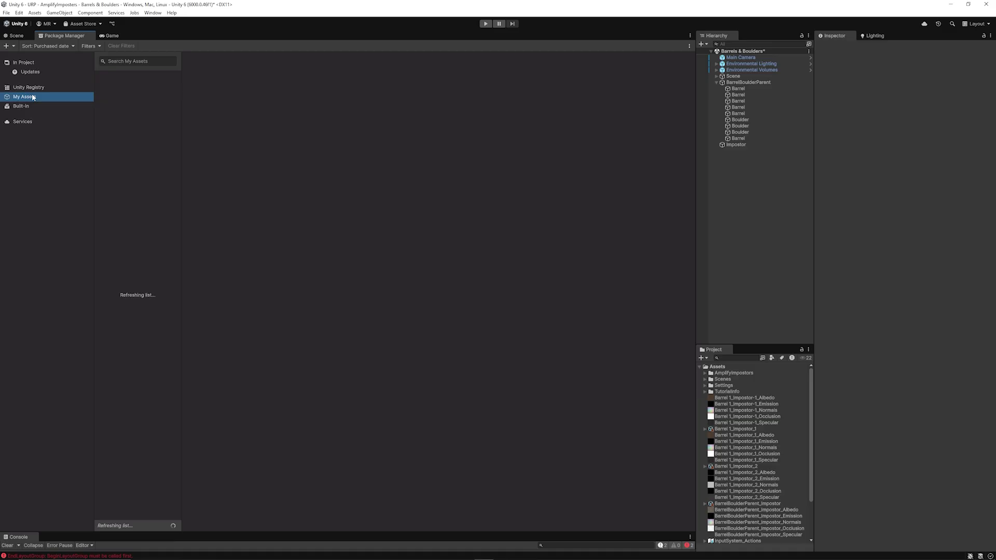
pyautogui.click(136, 60)
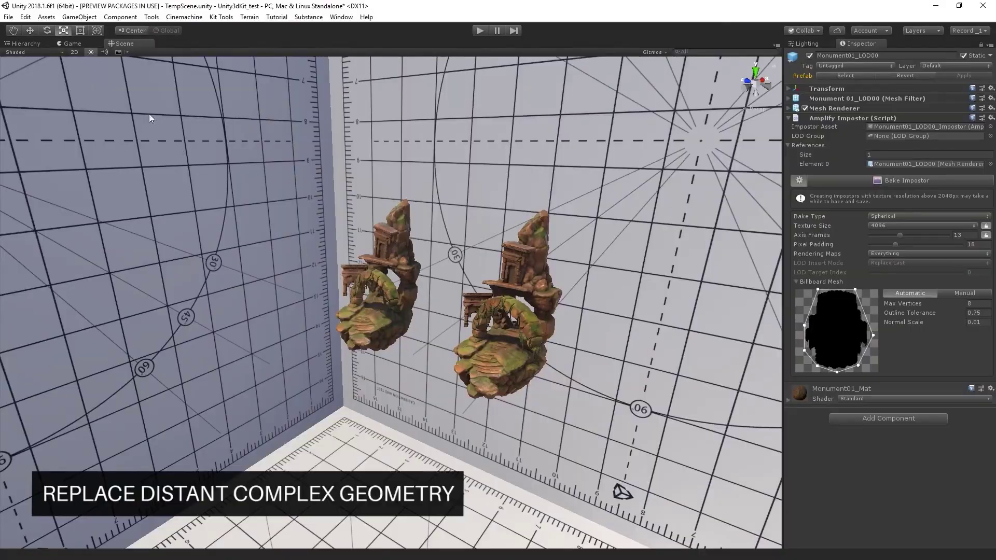
# Step: Switch Shading Mode to Wireframe and orbit from the monument to above the barrel lineup
pyautogui.click(23, 52)
pyautogui.click(30, 77)
pyautogui.moveTo(440, 322)
pyautogui.keyDown('alt'); pyautogui.mouseDown()
pyautogui.moveTo(707, 278)
pyautogui.moveTo(448, 284)
pyautogui.mouseUp(); pyautogui.keyUp('alt')
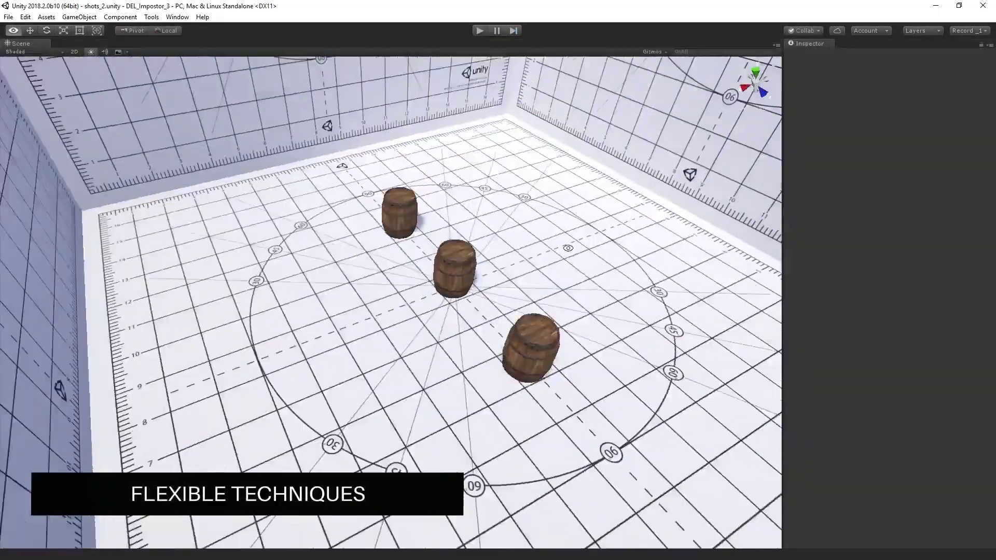
pyautogui.keyDown('alt'); pyautogui.moveTo(414, 218); pyautogui.dragTo(347, 290); pyautogui.keyUp('alt')
# Step: Inspect the spherical impostor, octahedron impostor, and original 6200-triangle barrel in turn
pyautogui.click(323, 264)
pyautogui.click(493, 270)
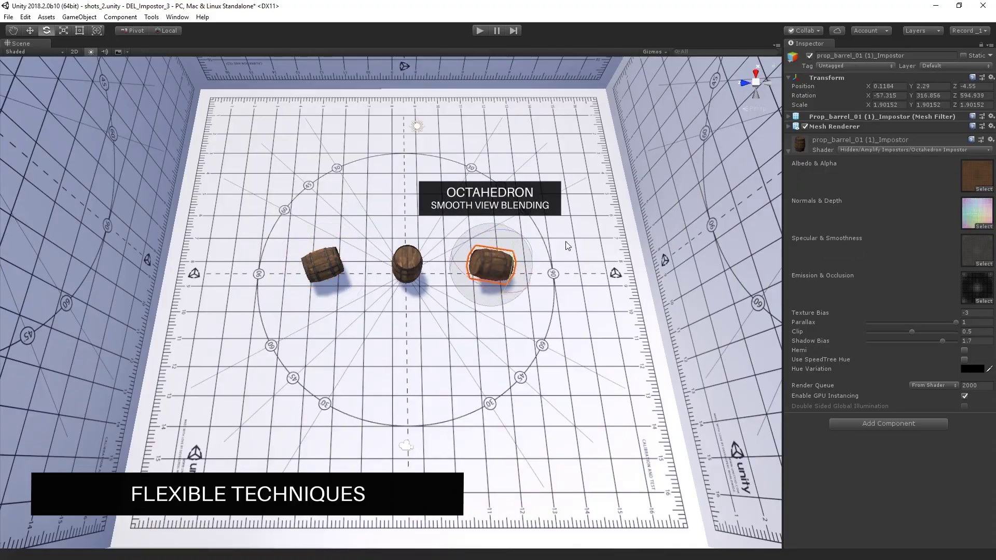
pyautogui.click(407, 264)
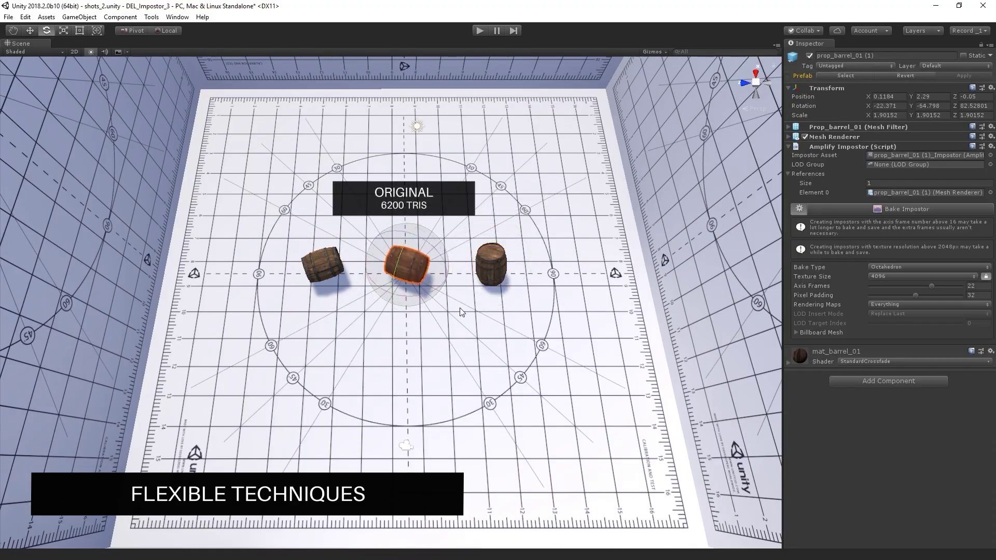